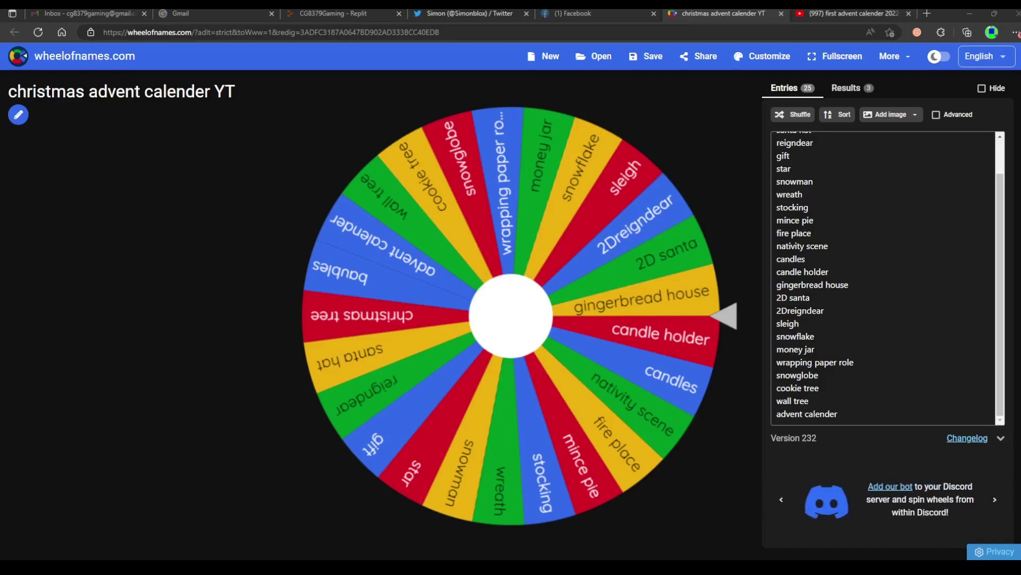
Spin the christmas advent calender wheel and remove the winning 'christmas tree' entry, leaving 24 entries
left_click(663, 282)
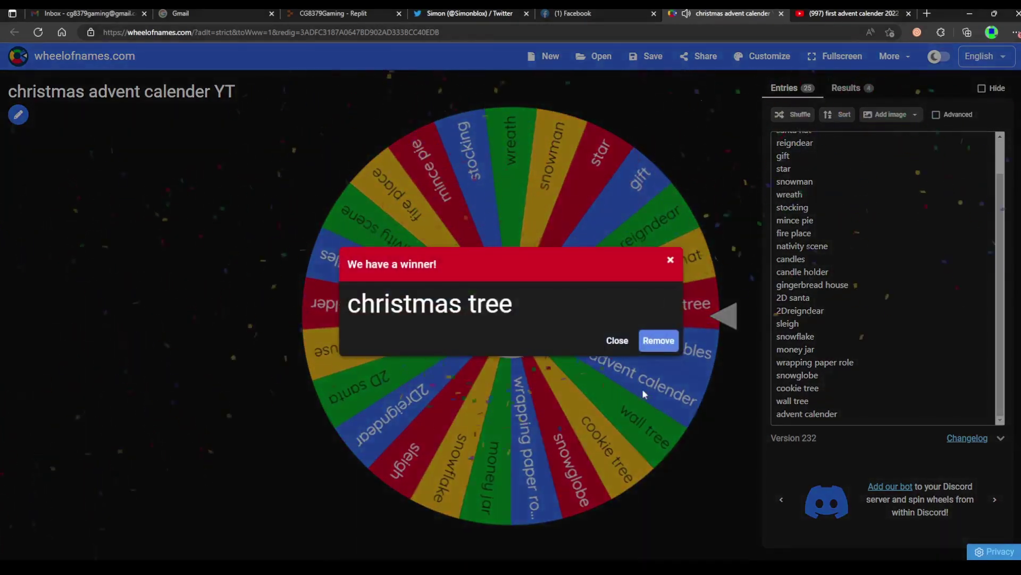
left_click(653, 341)
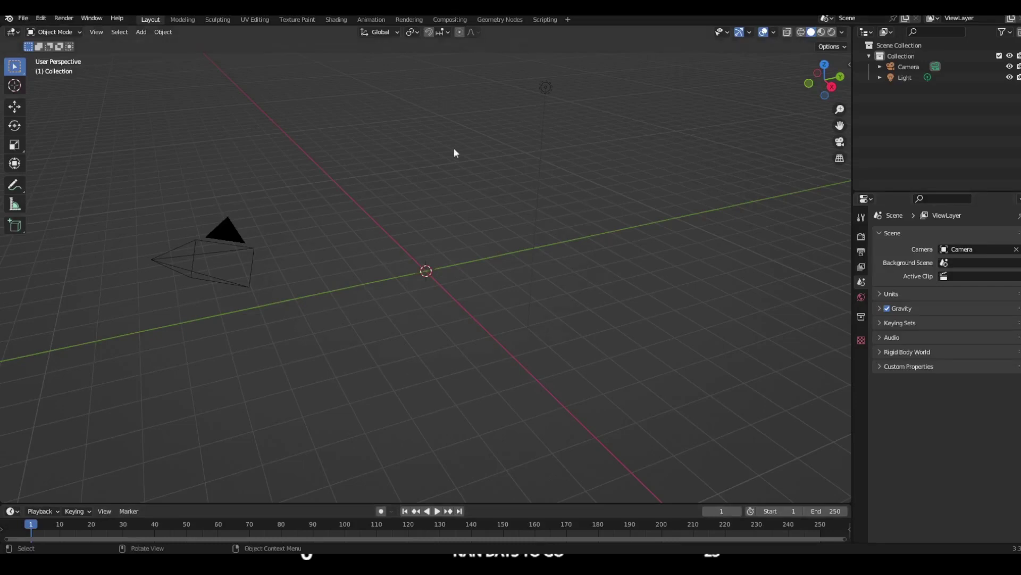
Add a cone mesh by mistake and delete it
middle_click_drag(574, 331, 496, 289)
key("shift+a")
mouse_move(492, 289)
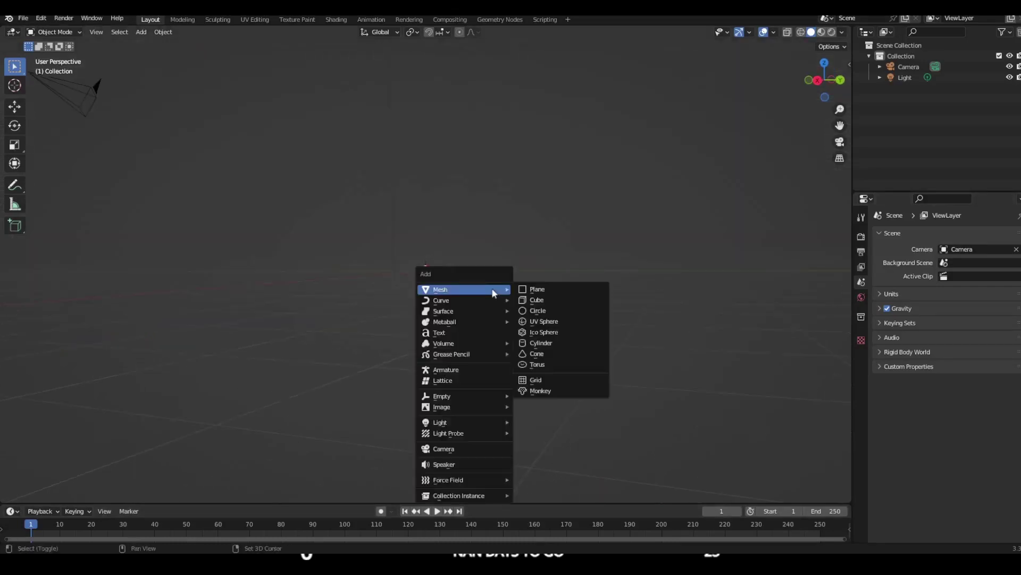
left_click(544, 353)
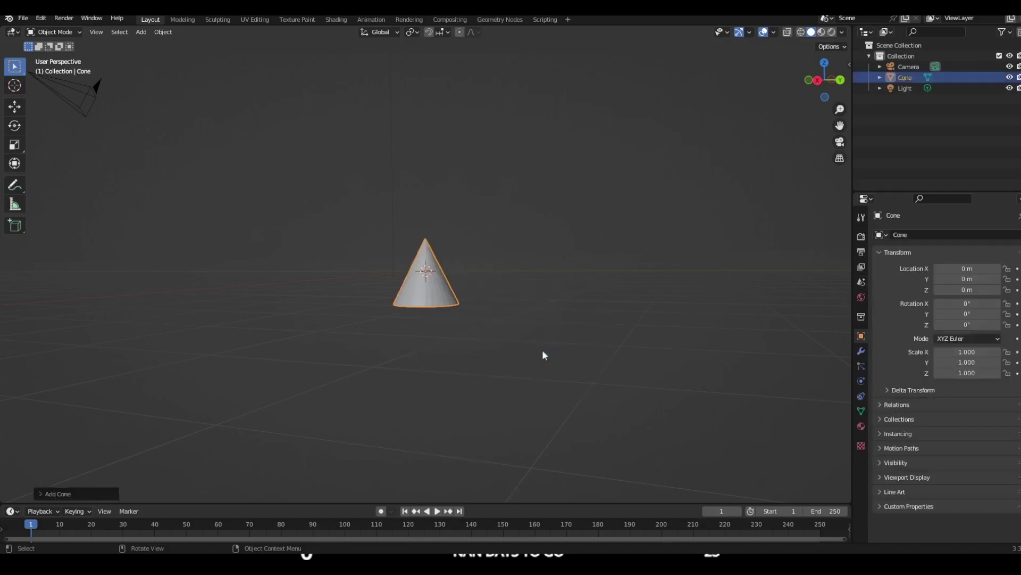
key("Delete")
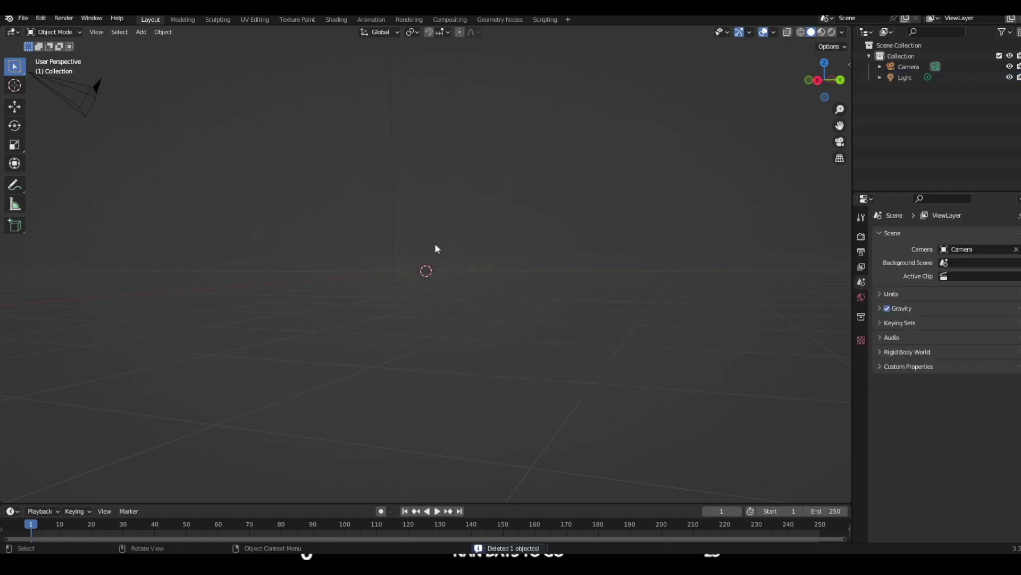
Add a cylinder mesh at the origin and view it from the right side
key("shift+a")
mouse_move(409, 247)
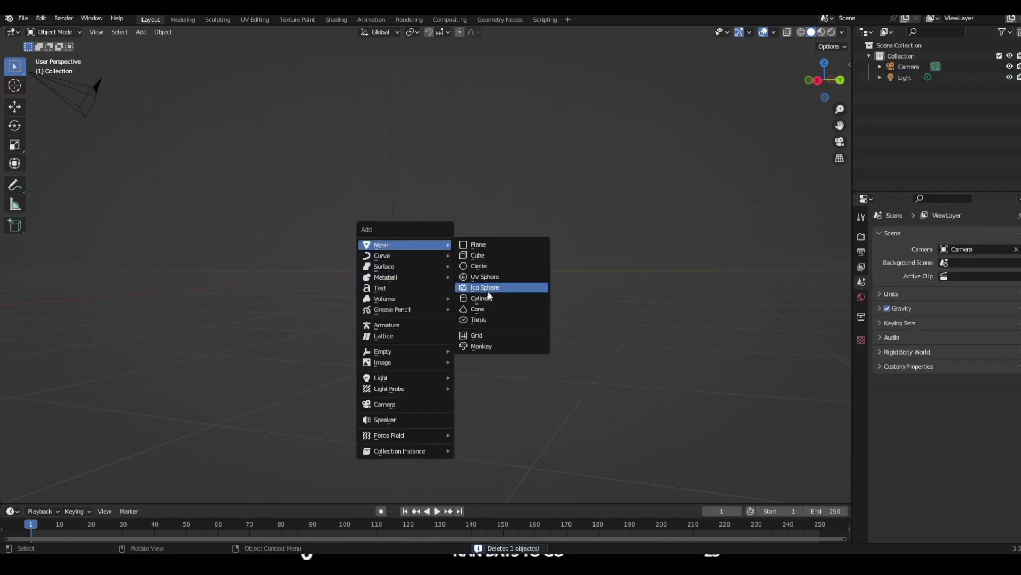
left_click(487, 298)
middle_click_drag(491, 243, 503, 234)
key("KP_3")
scroll(422, 201, "down", 6)
left_click(15, 107)
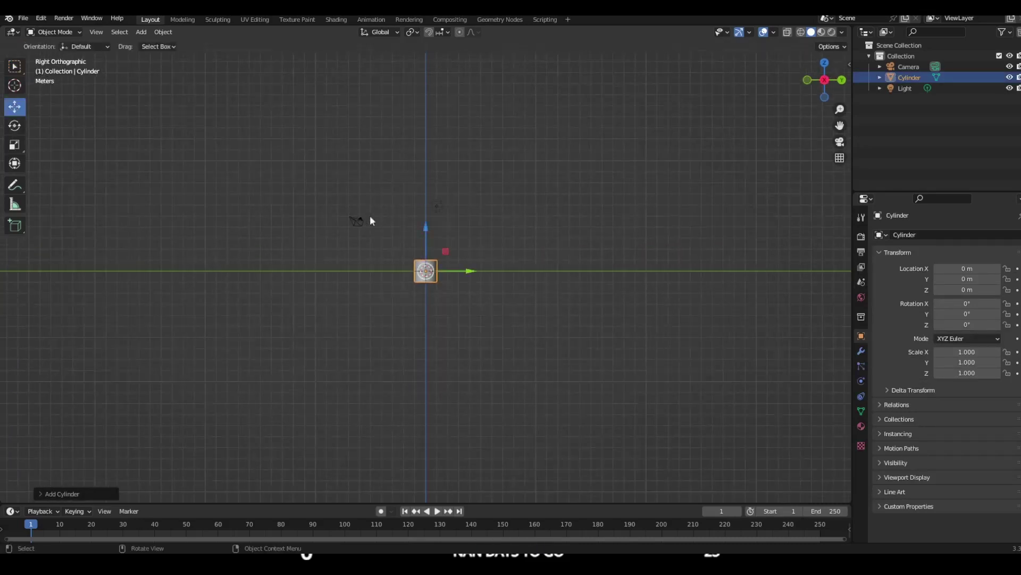
Raise the cylinder to Z 1.1216 m and select its top face in Edit Mode
left_click_drag(426, 230, 426, 217)
left_click(127, 90)
key("Tab")
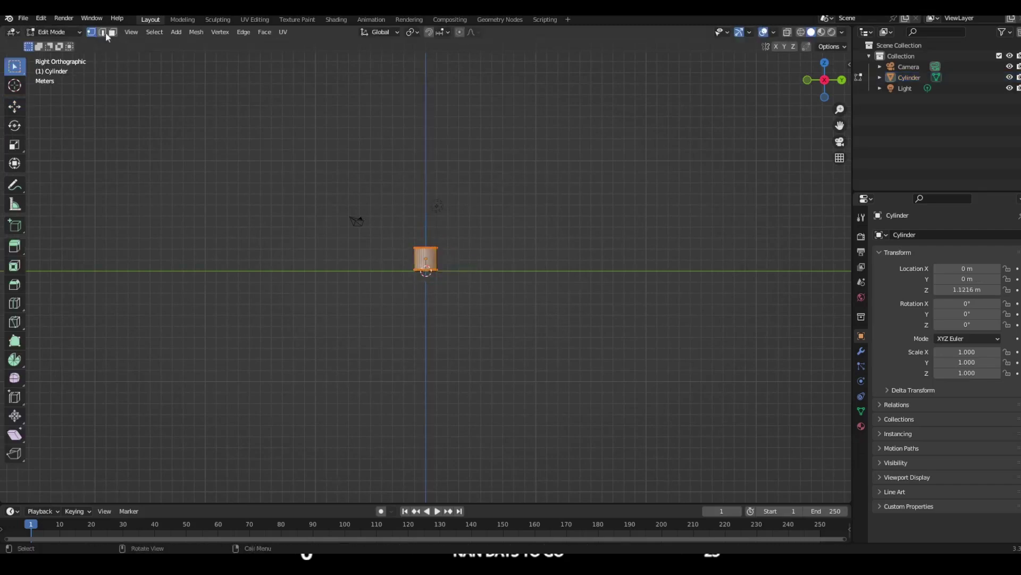
left_click(113, 32)
middle_click_drag(375, 126, 428, 263)
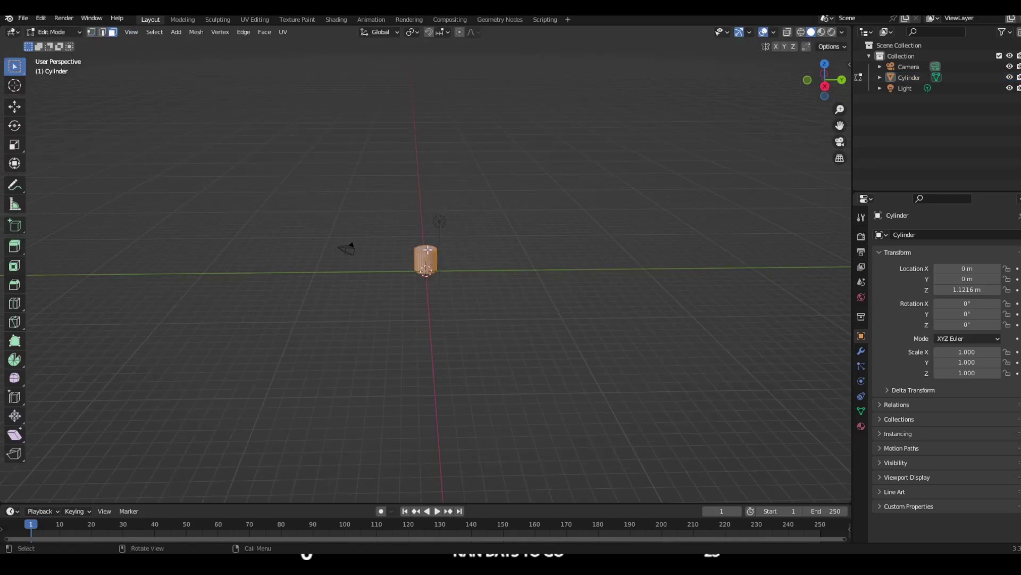
left_click(428, 249)
key("KP_3")
Slightly enlarge the top face, then extrude it into a tall, narrower section
key("e")
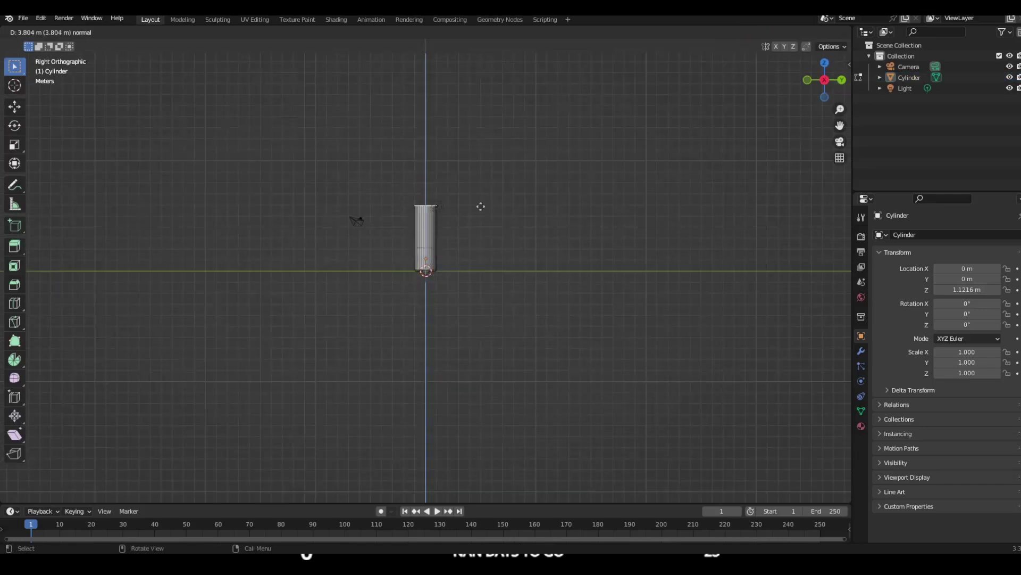
right_click(481, 213)
key("s")
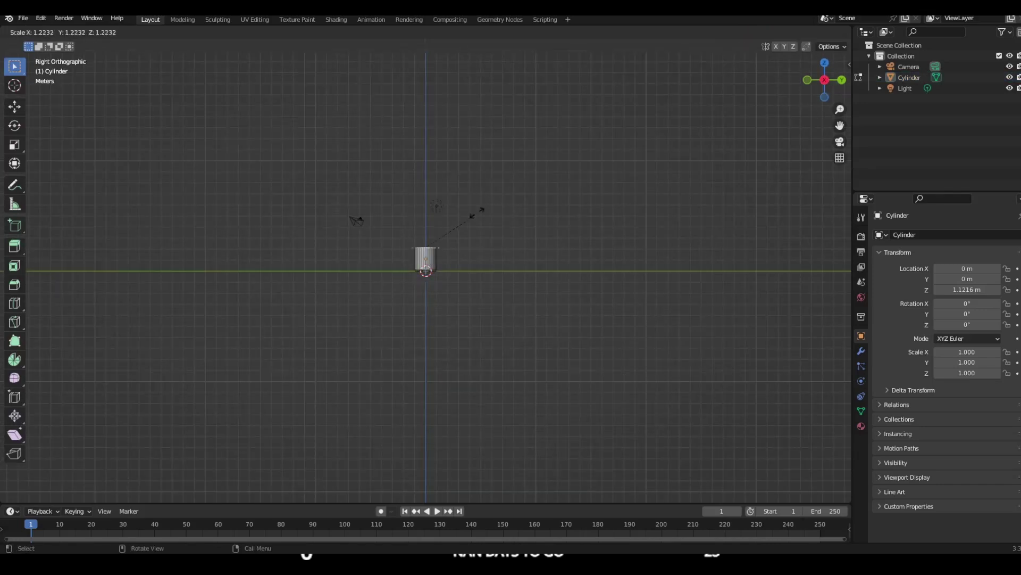
left_click(474, 212)
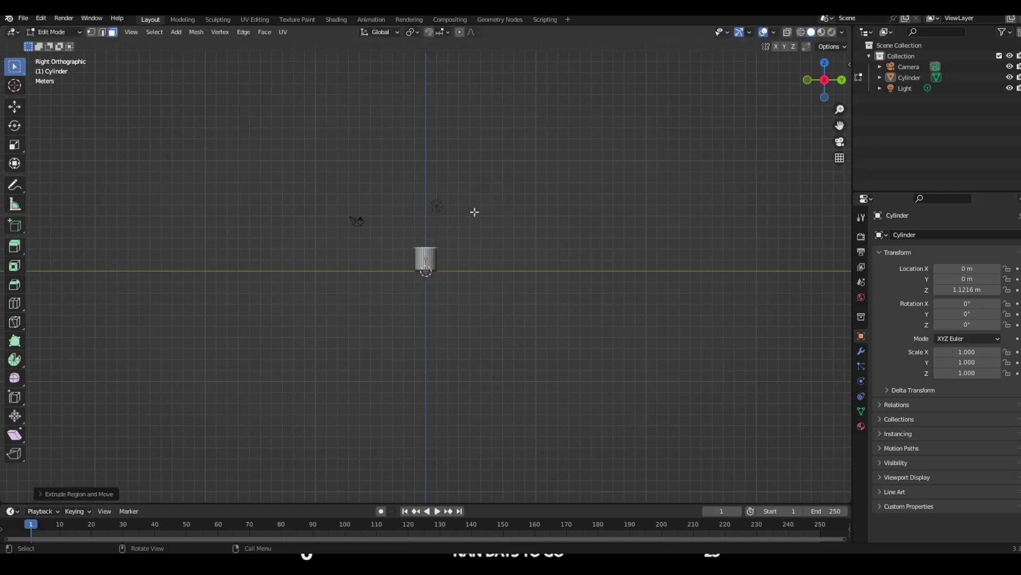
key("e")
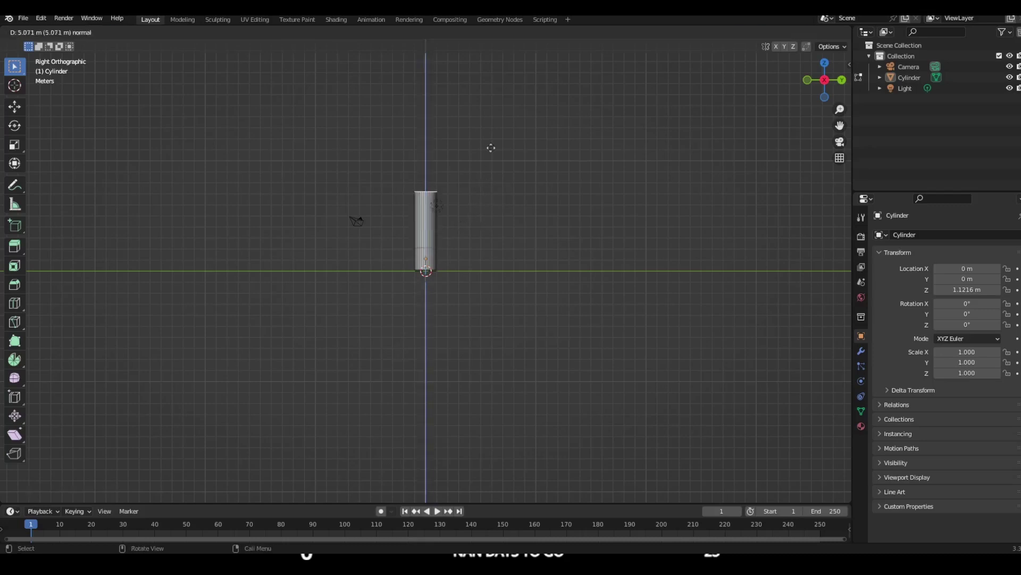
left_click(491, 143)
key("s")
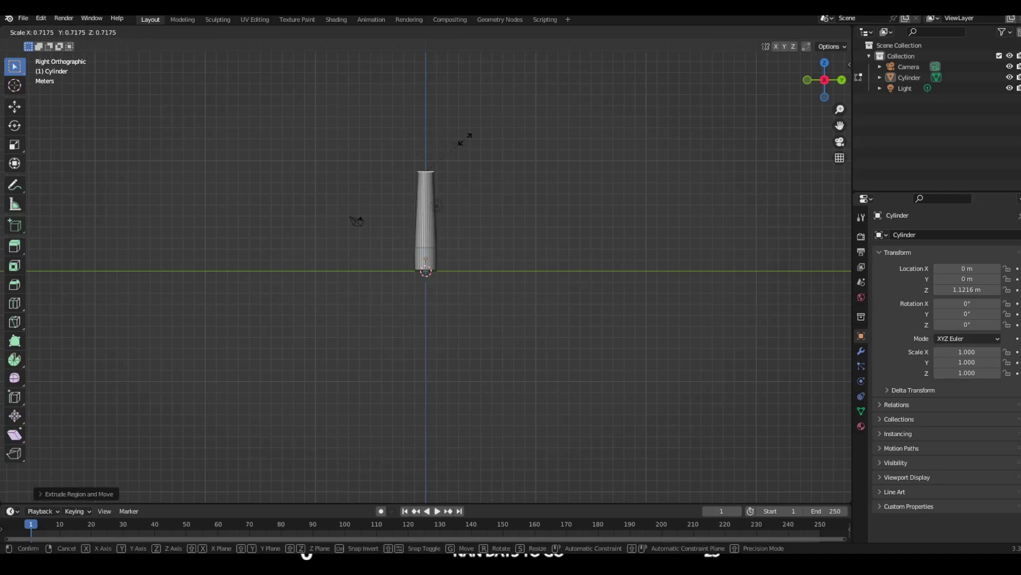
left_click(427, 147)
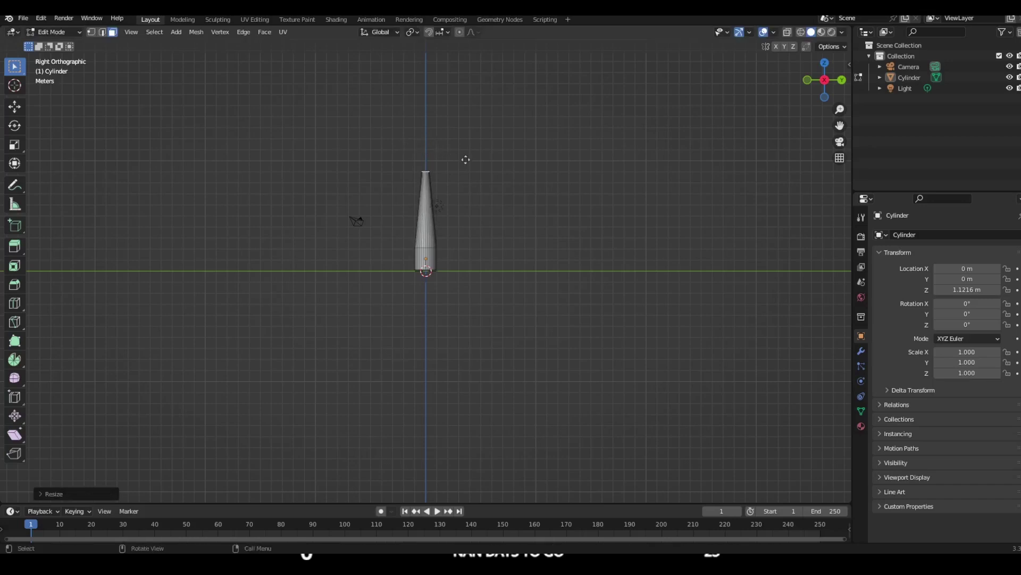
Extrude the top once more and shrink it to a point, then rescale the selection
key("e")
left_click(463, 134)
key("s")
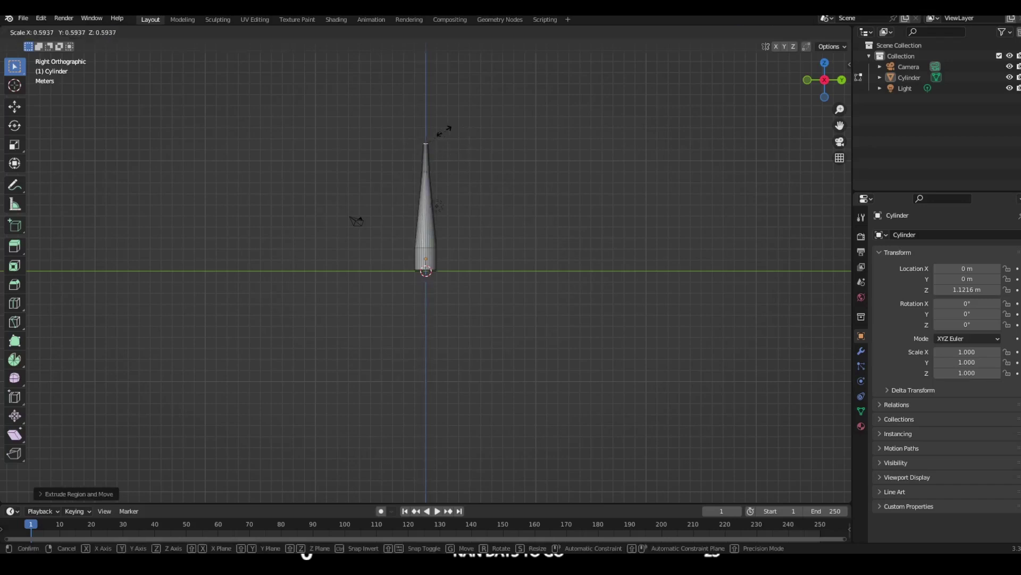
left_click(430, 130)
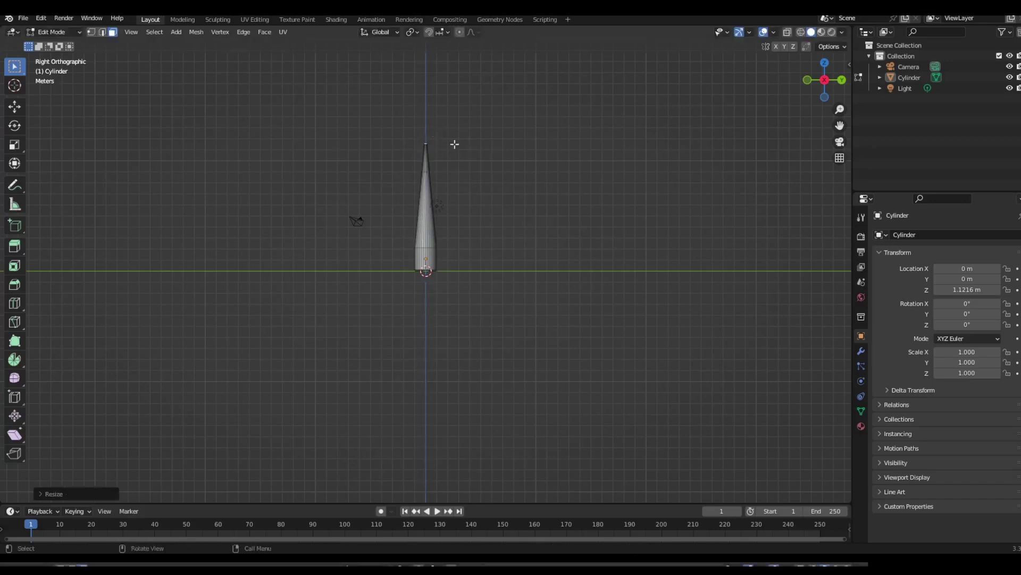
scroll(455, 145, "up", 3)
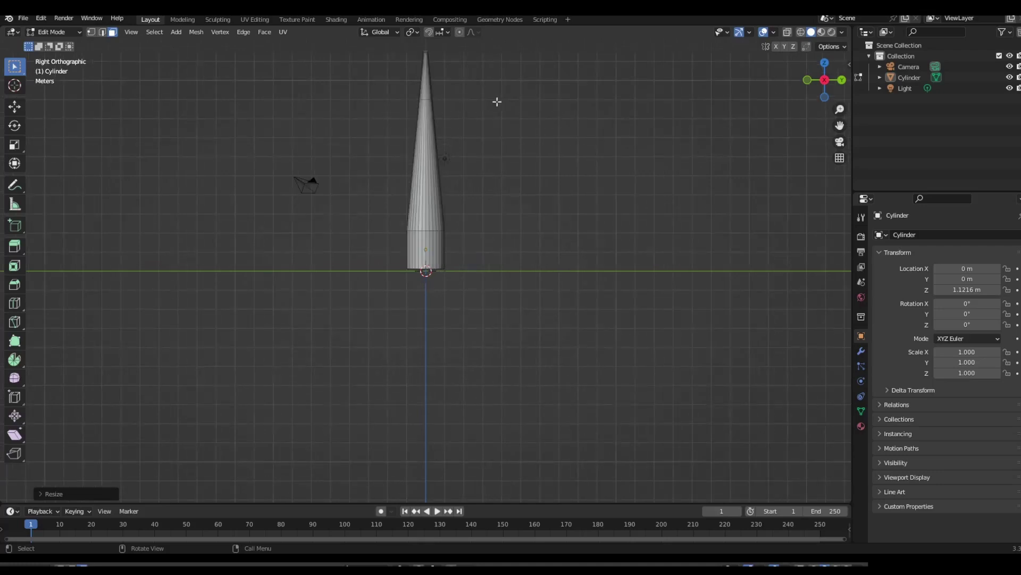
middle_click_drag(497, 104, 445, 226)
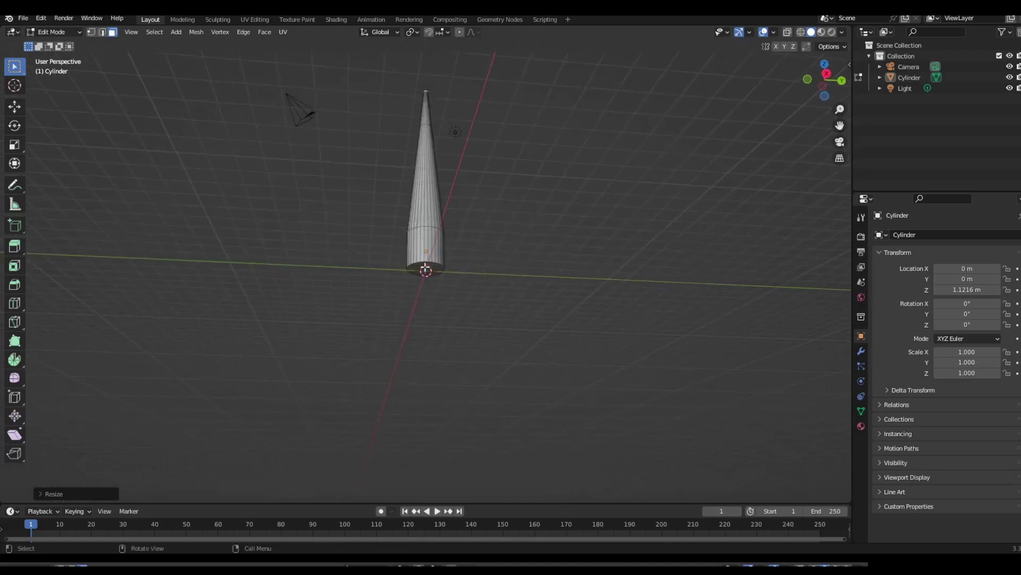
middle_click_drag(520, 183, 454, 197)
key("s")
left_click(526, 266)
Add a second cylinder with a 2.11 m radius and raise it to Z 2.9425 m
key("Tab")
key("shift+a")
mouse_move(479, 240)
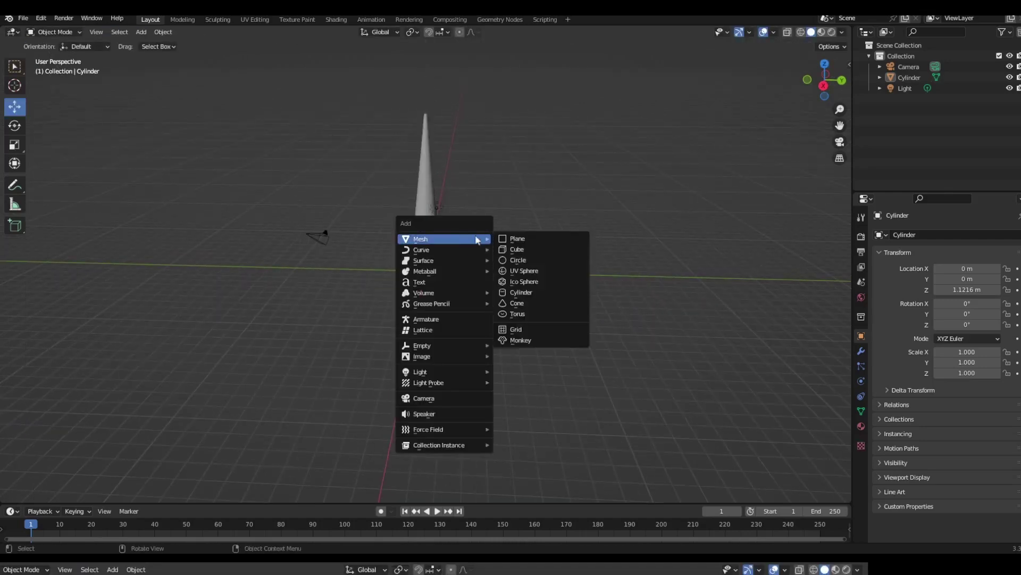
left_click(529, 293)
scroll(490, 241, "up", 1)
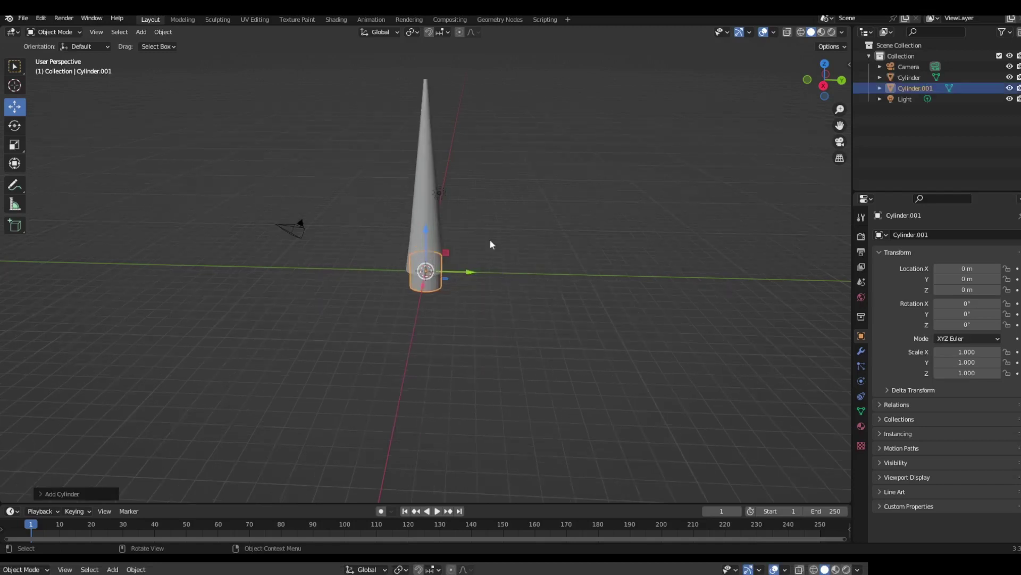
scroll(490, 242, "up", 3)
left_click(98, 492)
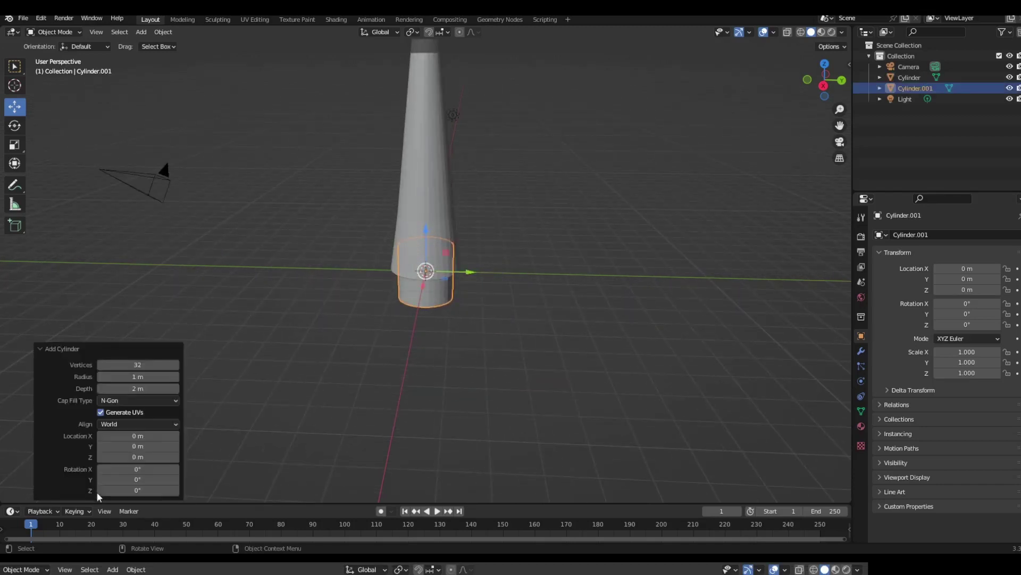
left_click_drag(155, 378, 206, 378)
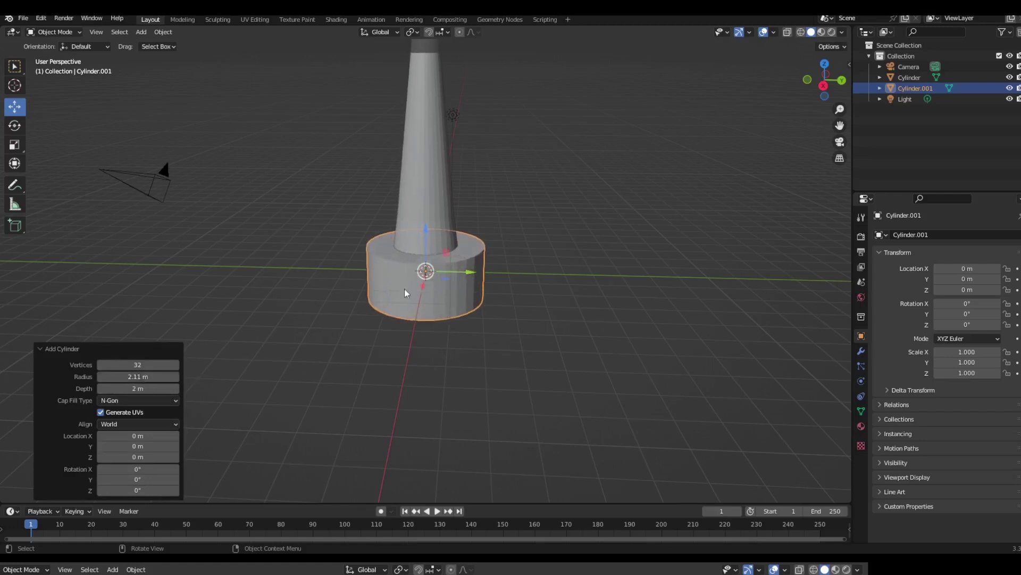
left_click_drag(427, 238, 543, 186)
middle_click_drag(543, 186, 449, 155)
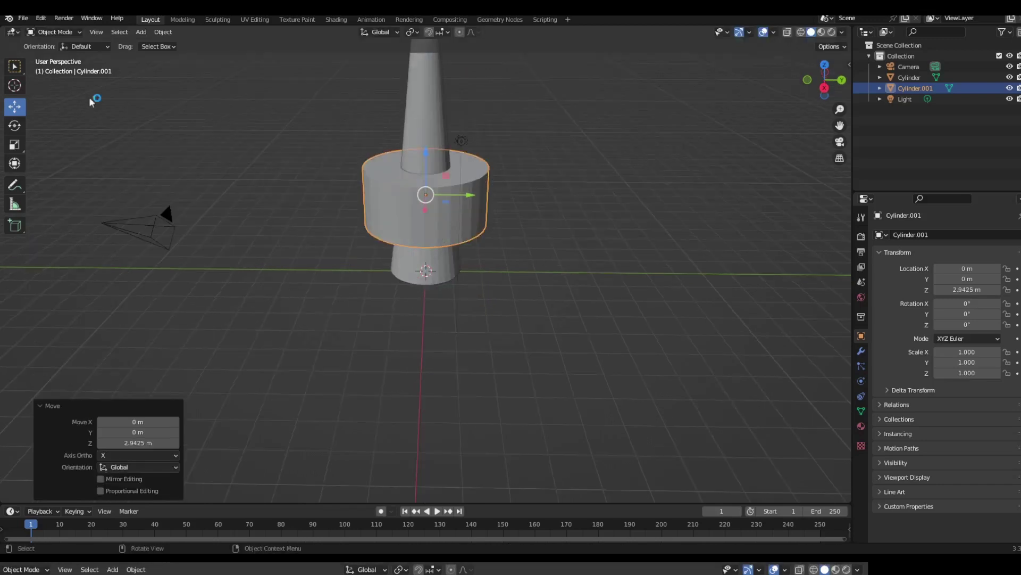
Scale the wide cylinder's top face to 0.497 to taper the tier
key("Tab")
key("alt+a")
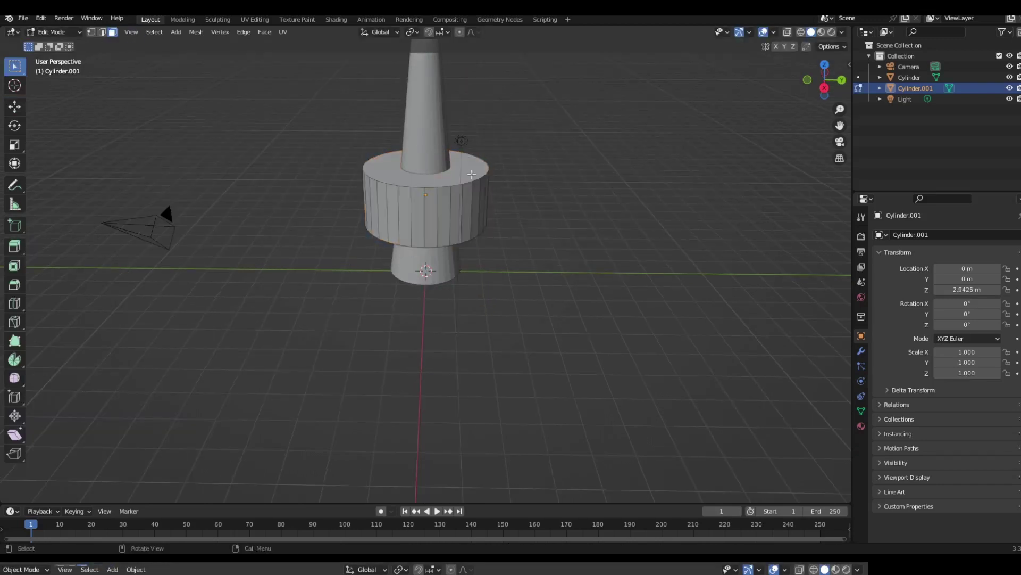
left_click(466, 171)
key("s")
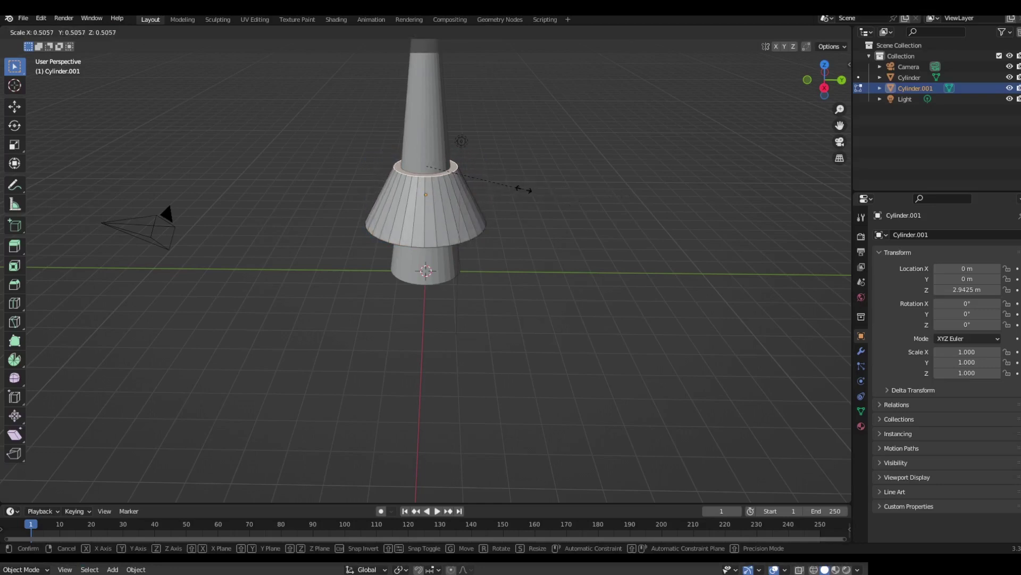
left_click(523, 189)
key("Tab")
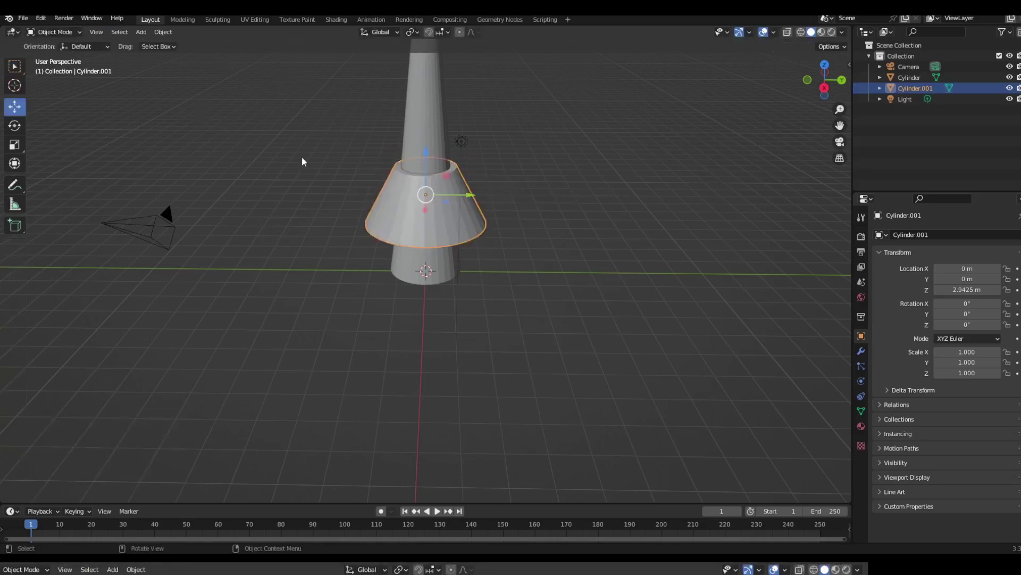
Duplicate the first tier and raise the copy to Z 4.3329
key("shift+d")
key("Escape")
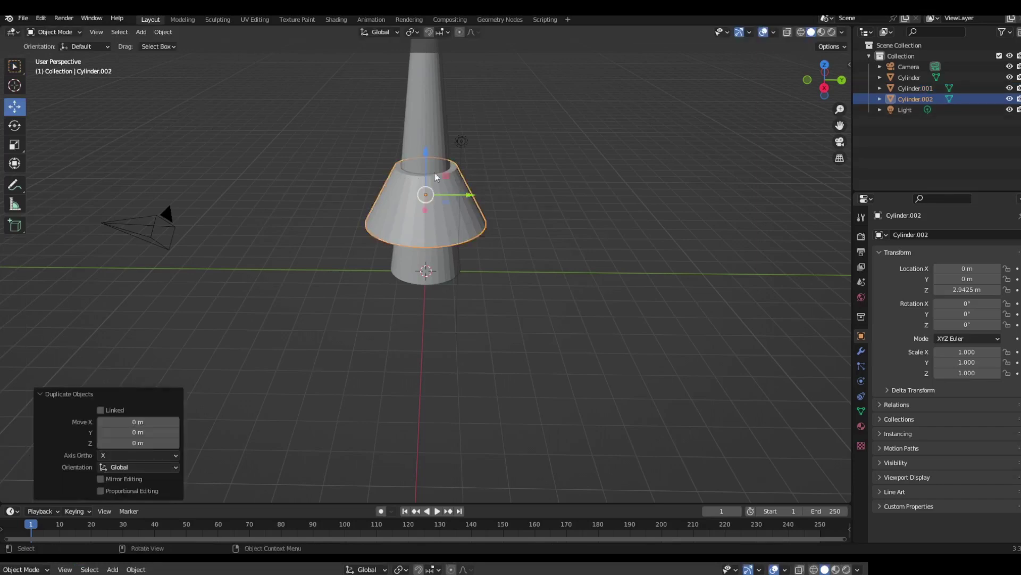
left_click_drag(425, 162, 425, 112)
middle_click_drag(579, 196, 588, 160)
Duplicate both tiers, raise the copies, and shrink them to 0.839 and then smaller
left_click(457, 213, "shift")
key("shift+d")
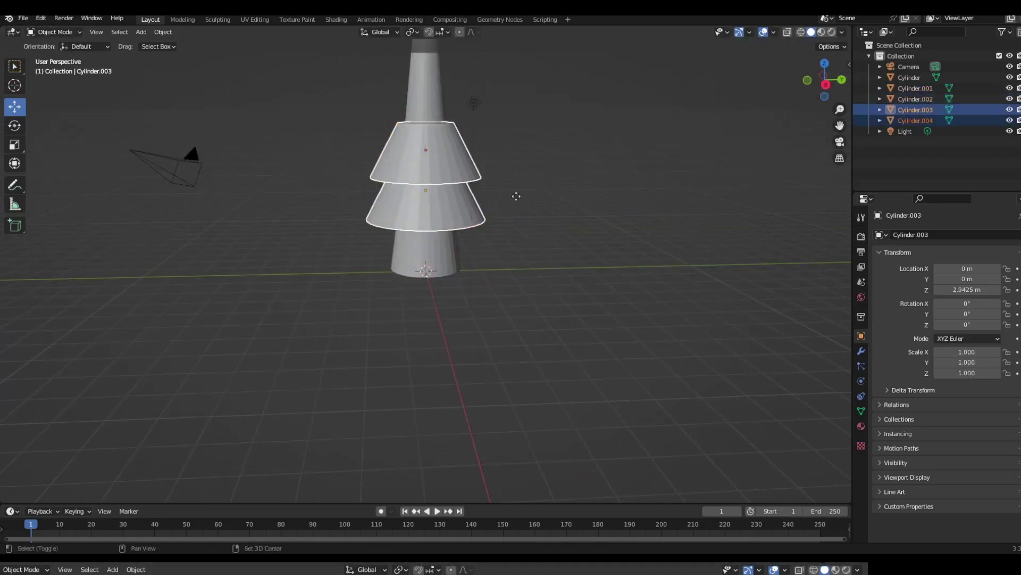
key("Escape")
middle_click_drag(514, 193, 432, 167)
key("g")
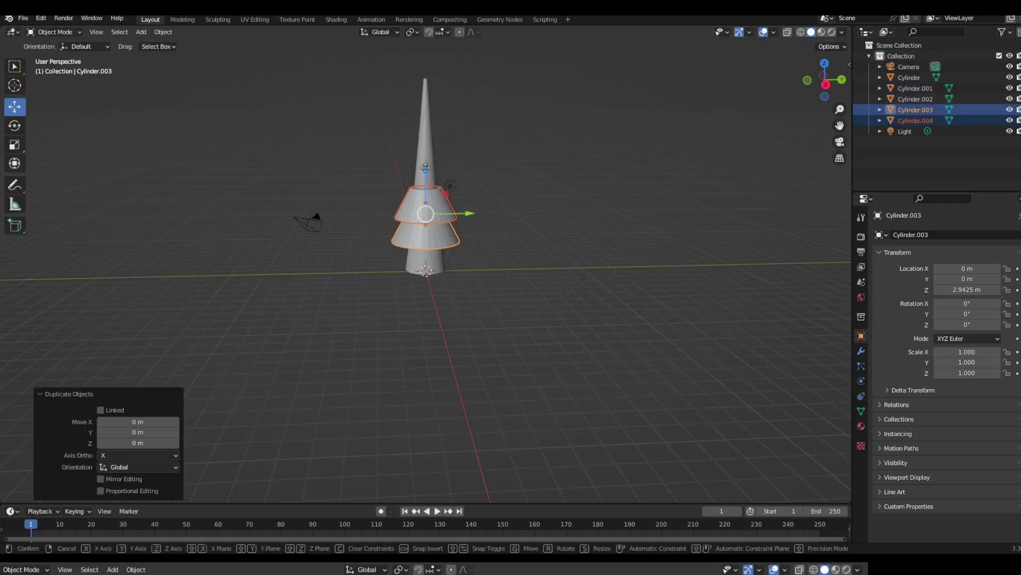
key("z")
left_click(424, 130)
key("s")
left_click(480, 171)
key("s")
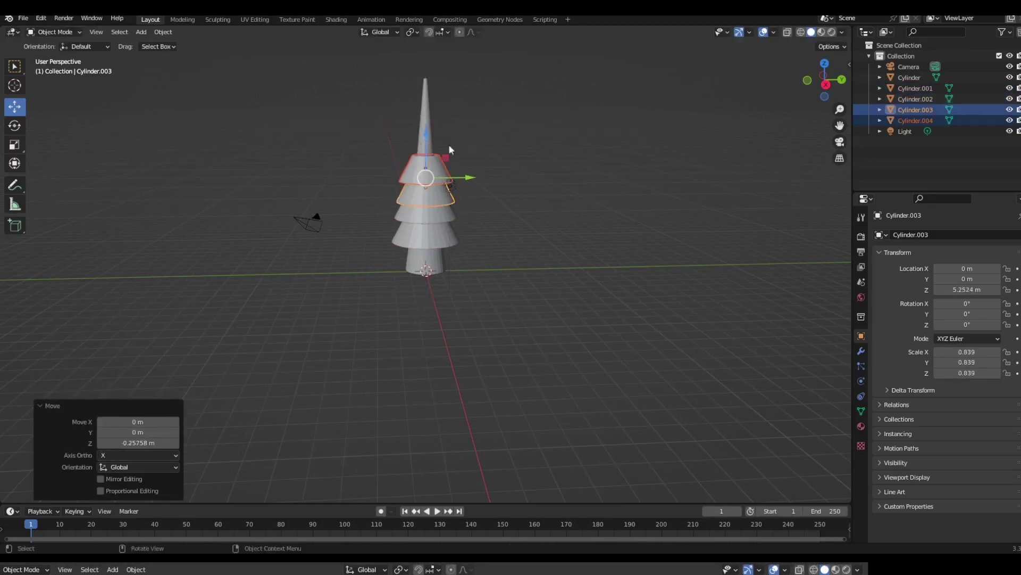
left_click(453, 231)
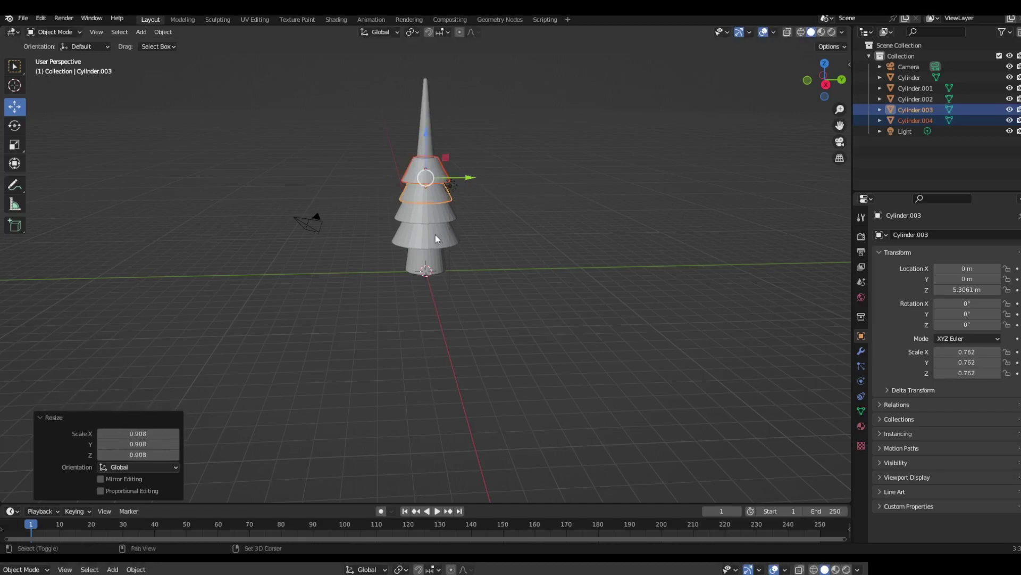
Duplicate three tiers, lift the copies higher, and shrink them to 0.757
left_click(433, 219, "shift")
key("shift+d")
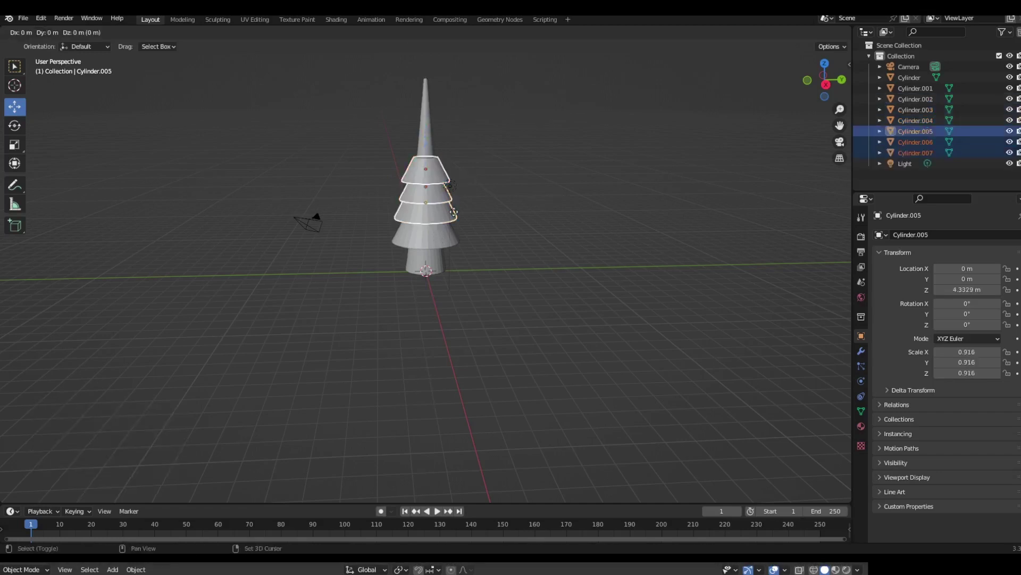
right_click(454, 213)
left_click_drag(425, 144, 427, 102)
key("s")
left_click(534, 154)
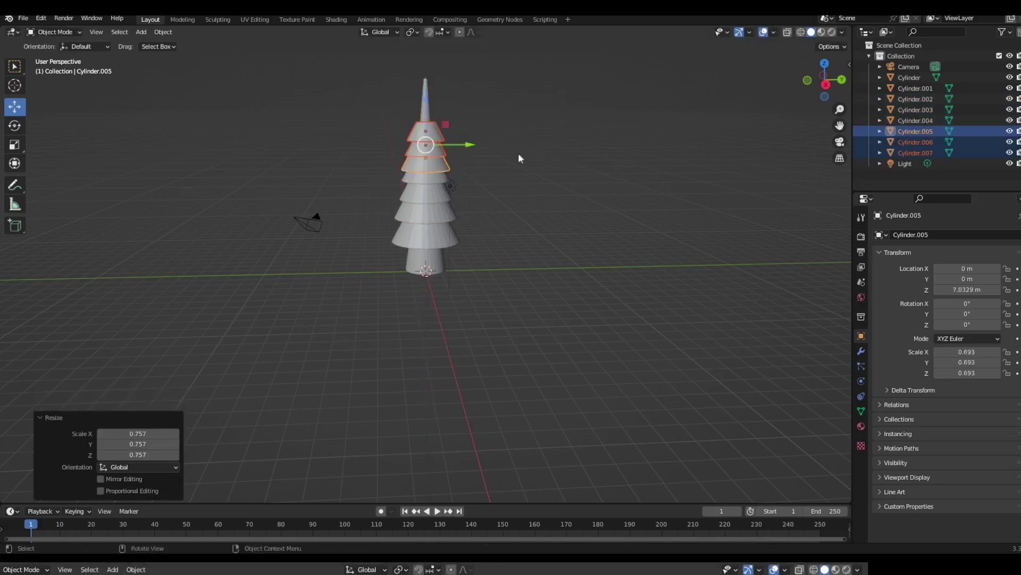
Duplicate tiers Cylinder.006 and .007, raise them 1.567 m, and shrink to 0.763
left_click(418, 140)
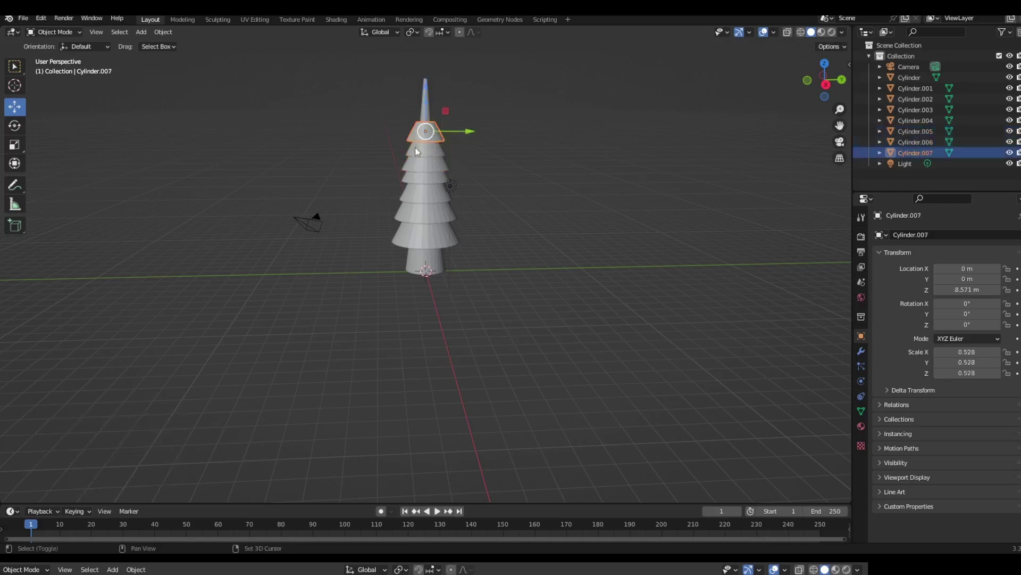
left_click(415, 147, "shift")
key("shift+d")
right_click(435, 97)
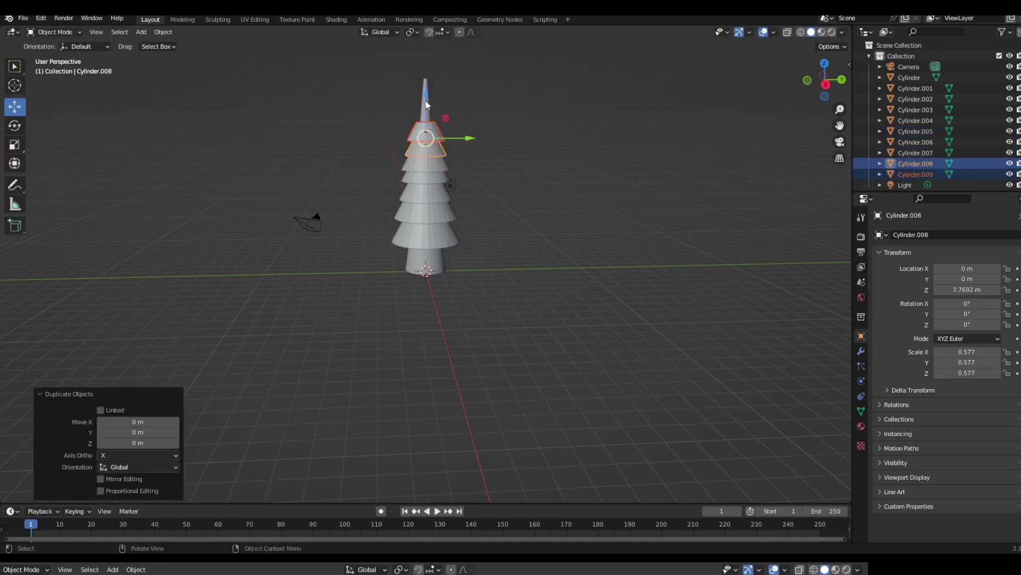
left_click_drag(428, 100, 429, 73)
key("s")
left_click(508, 103)
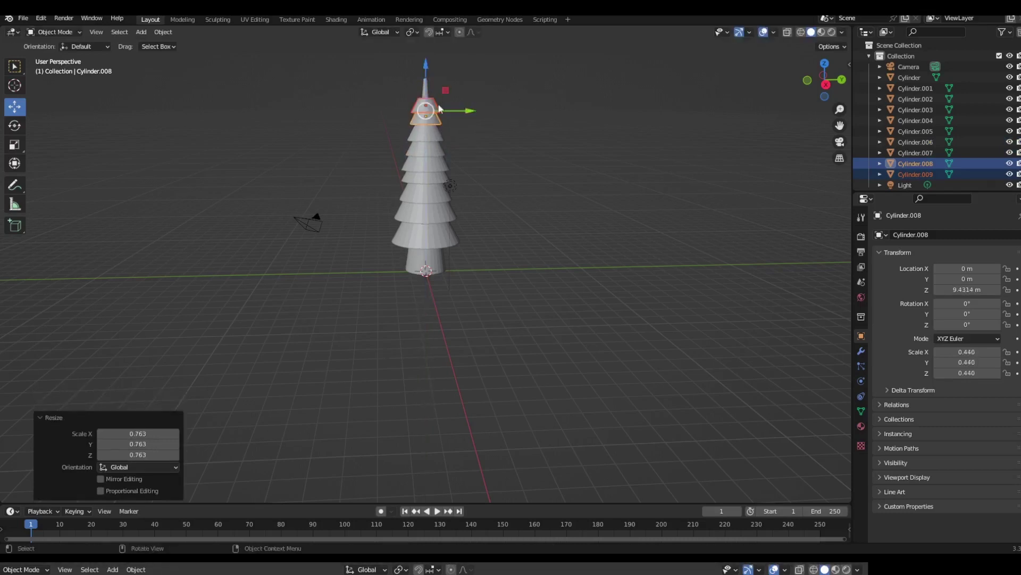
Add top piece Cylinder.010 at the tree top, scaled to 0.334 and re-centred on Y
key("shift+d")
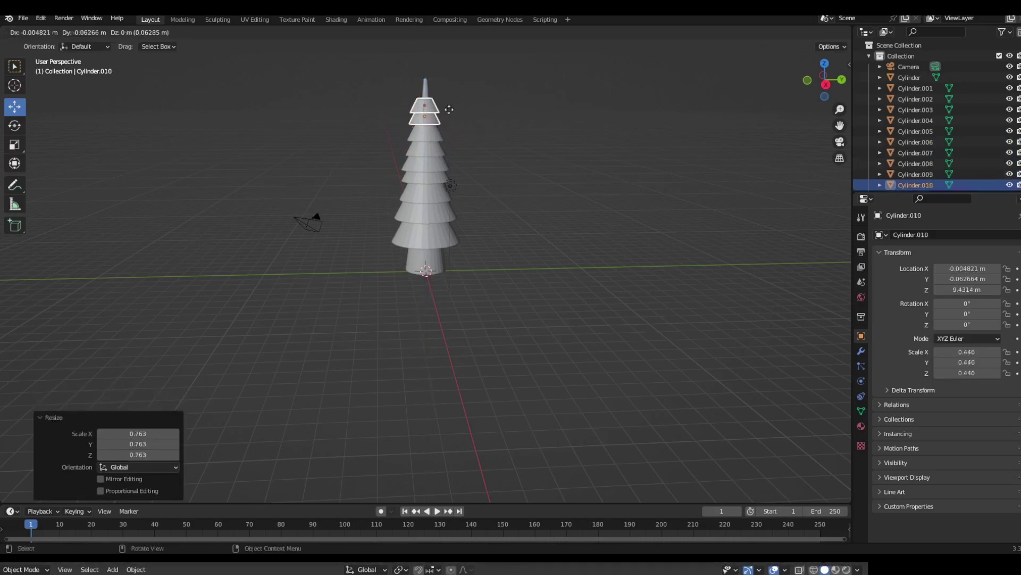
left_click(452, 113)
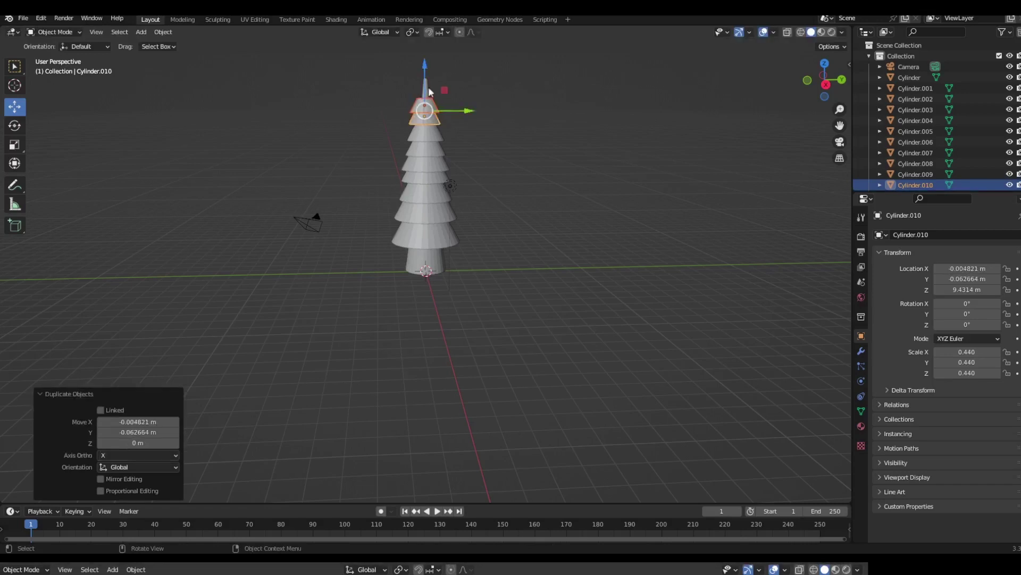
left_click_drag(425, 94, 425, 73)
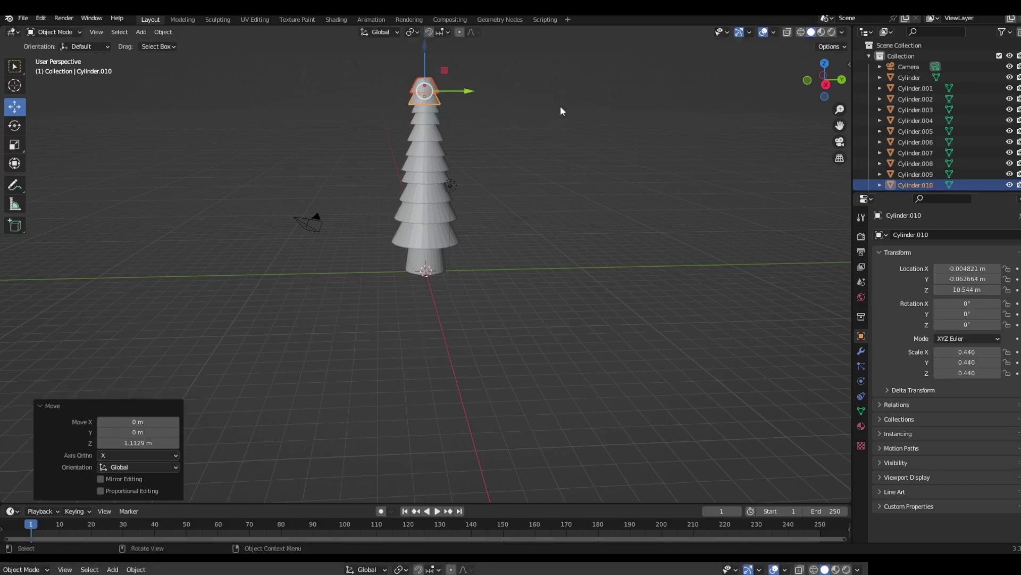
key("shift+d")
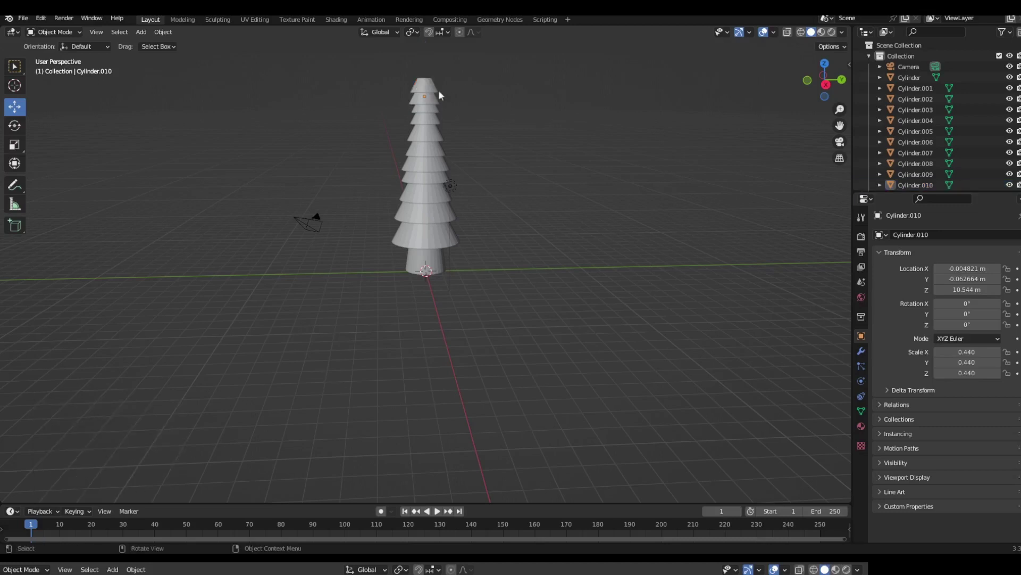
key("s")
left_click(431, 104)
key("ctrl+z")
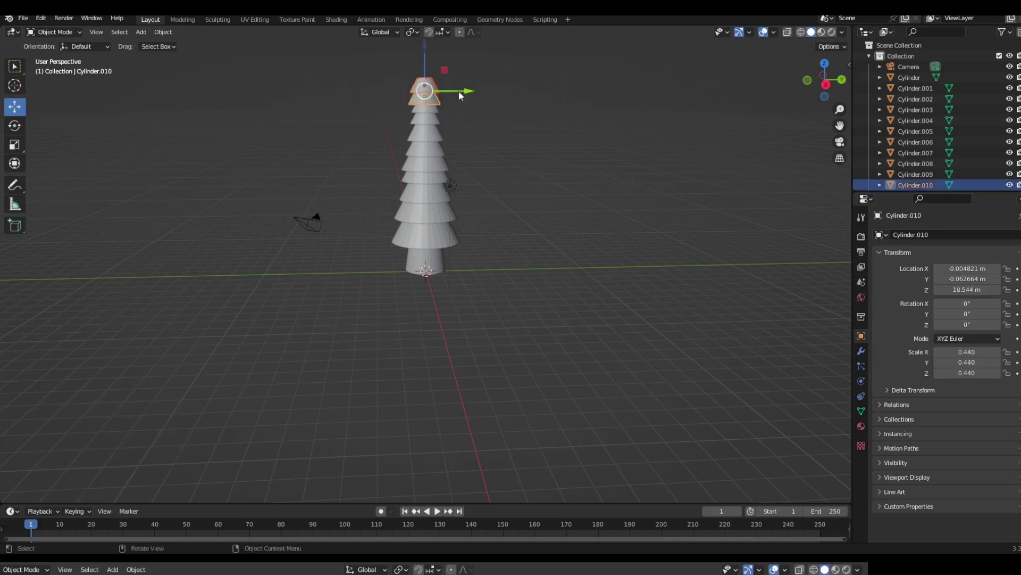
left_click_drag(460, 95, 472, 95)
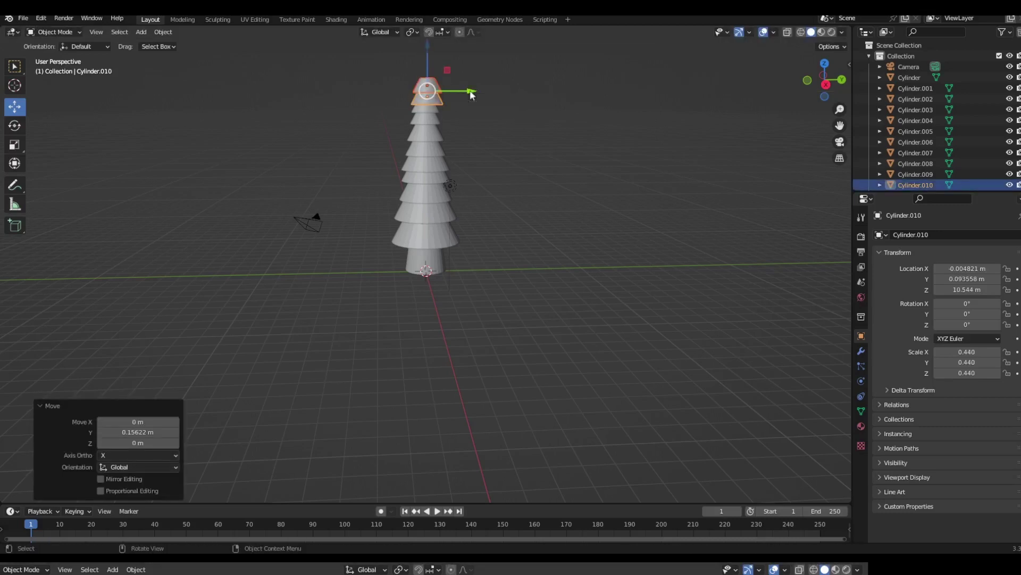
left_click(472, 94)
key("s")
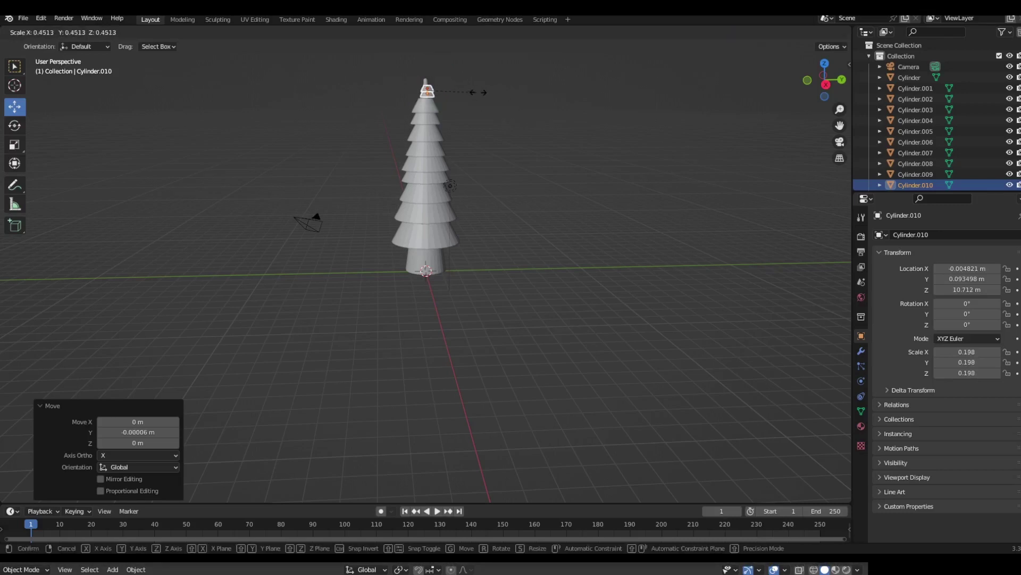
left_click(511, 101)
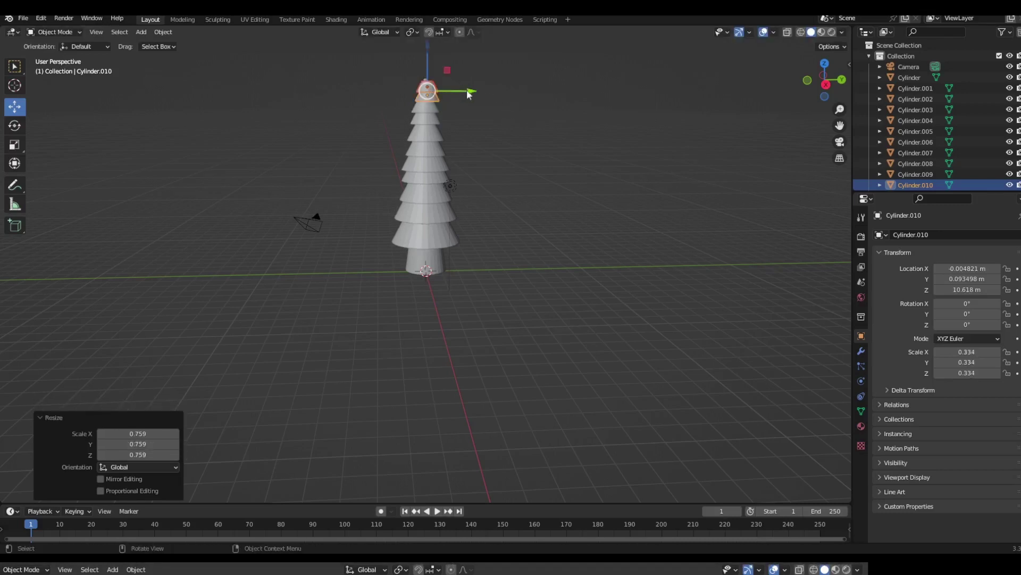
left_click_drag(468, 93, 464, 90)
Lower the trunk cylinder's top vertex using the Move gizmo's Z arrow
left_click(404, 278)
left_click(429, 269)
key("Tab")
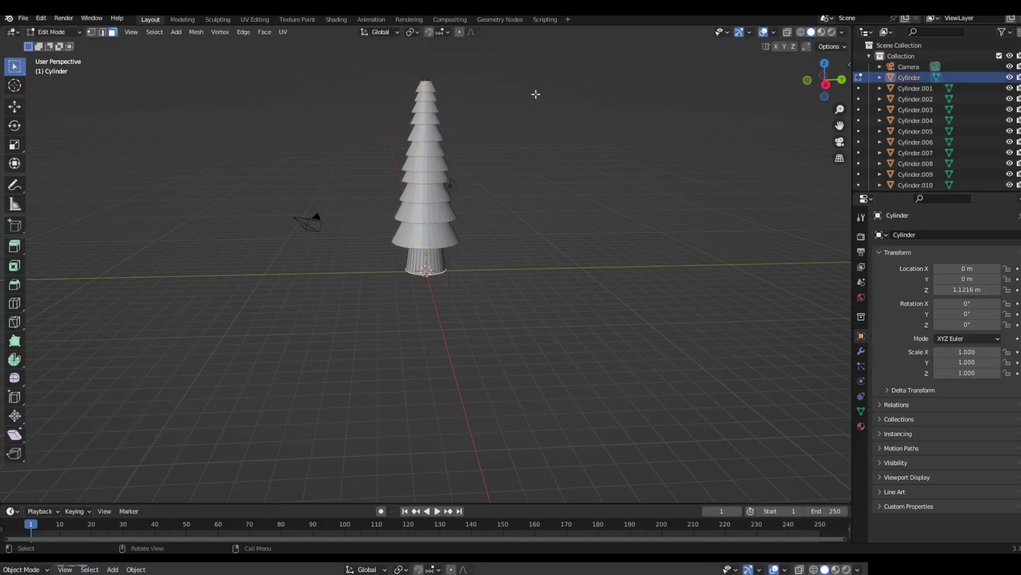
middle_click_drag(536, 94, 438, 95)
key("g")
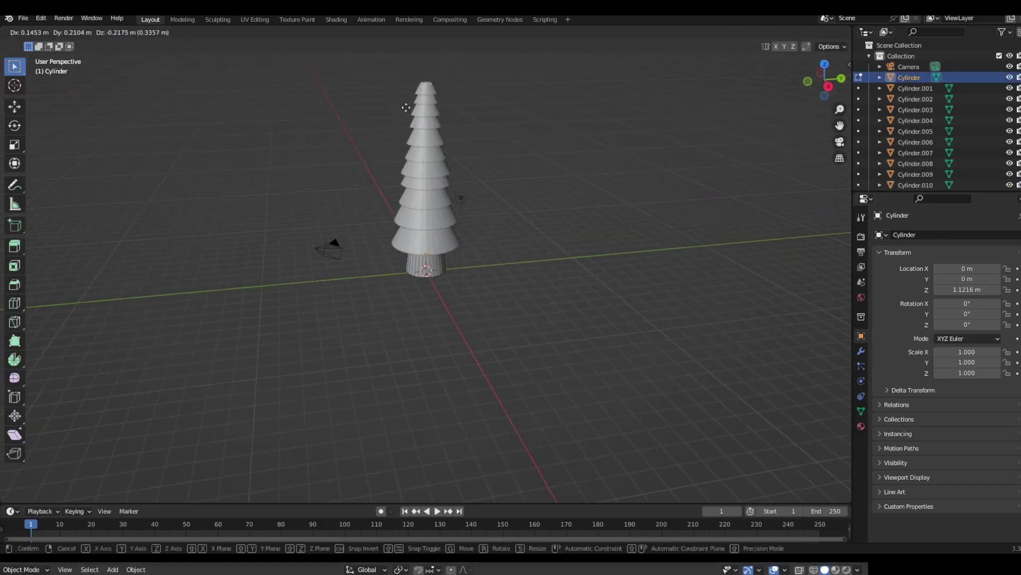
left_click(403, 108)
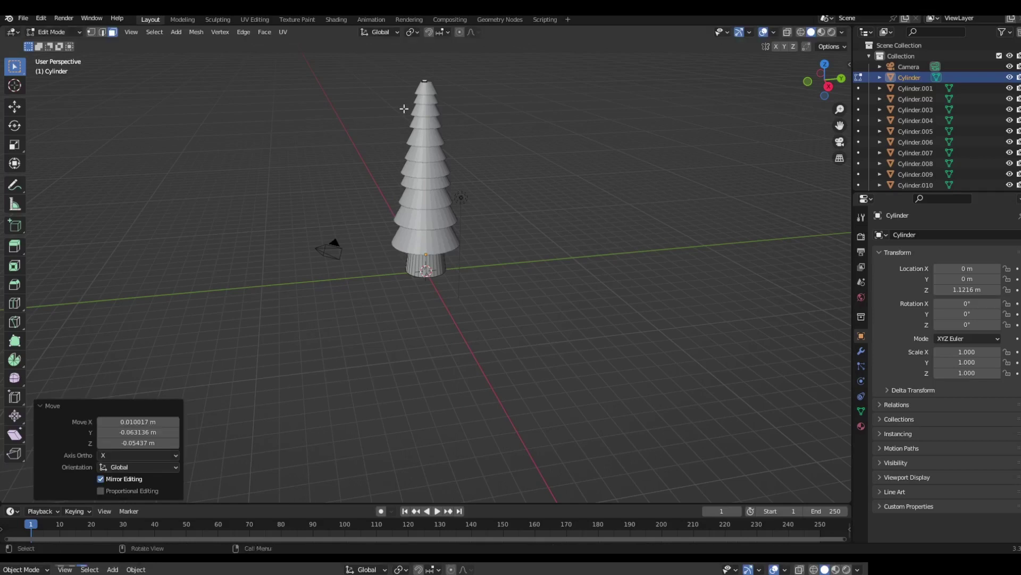
key("ctrl+z")
left_click(14, 106)
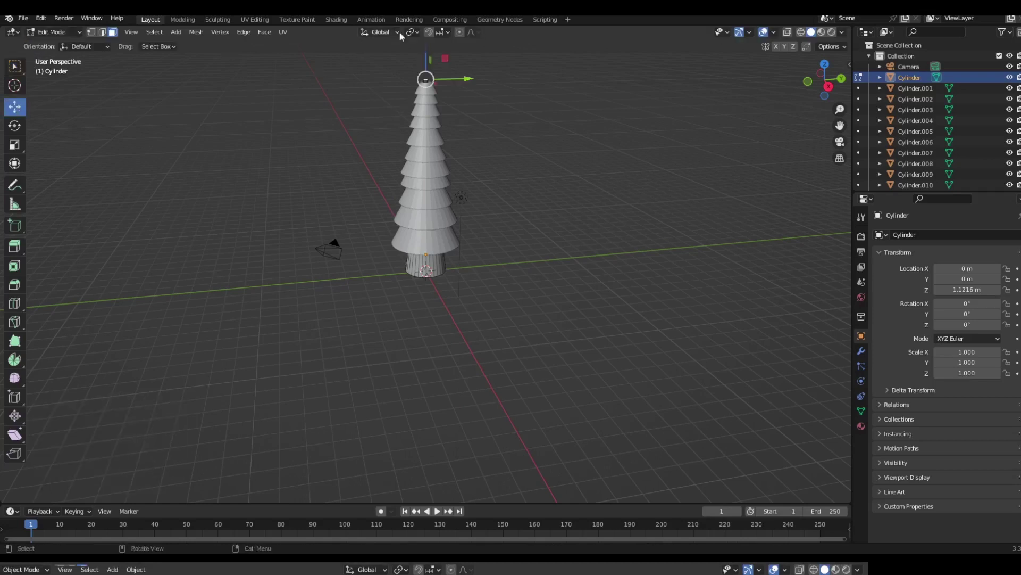
left_click_drag(426, 53, 426, 59)
middle_click_drag(525, 133, 526, 101)
key("Tab")
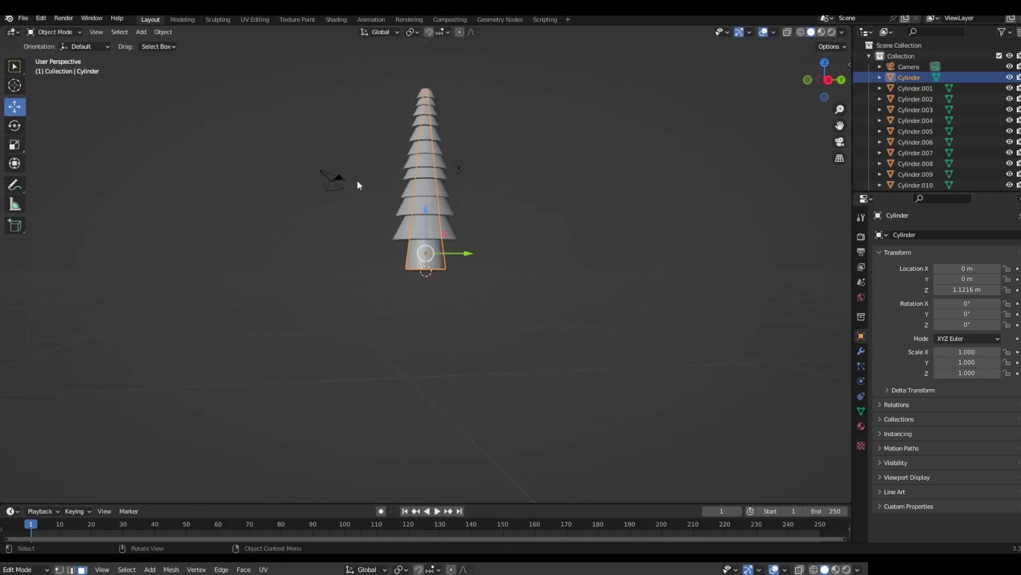
Select tiers Cylinder.001 through Cylinder.005, with Cylinder.005 active
left_click(438, 237)
left_click(432, 202, "shift")
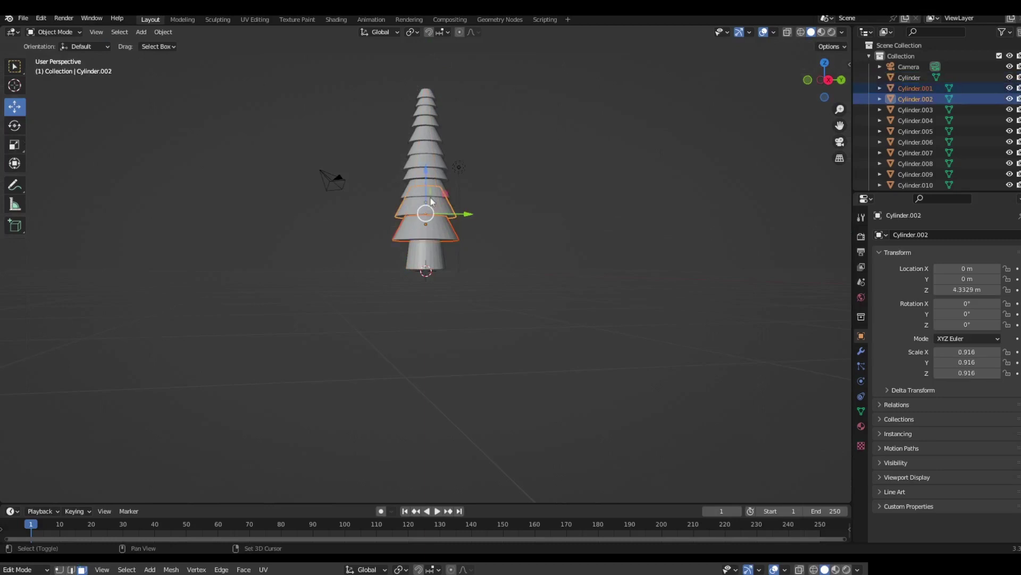
left_click(406, 176, "shift")
left_click(406, 168, "shift")
left_click(409, 159, "shift")
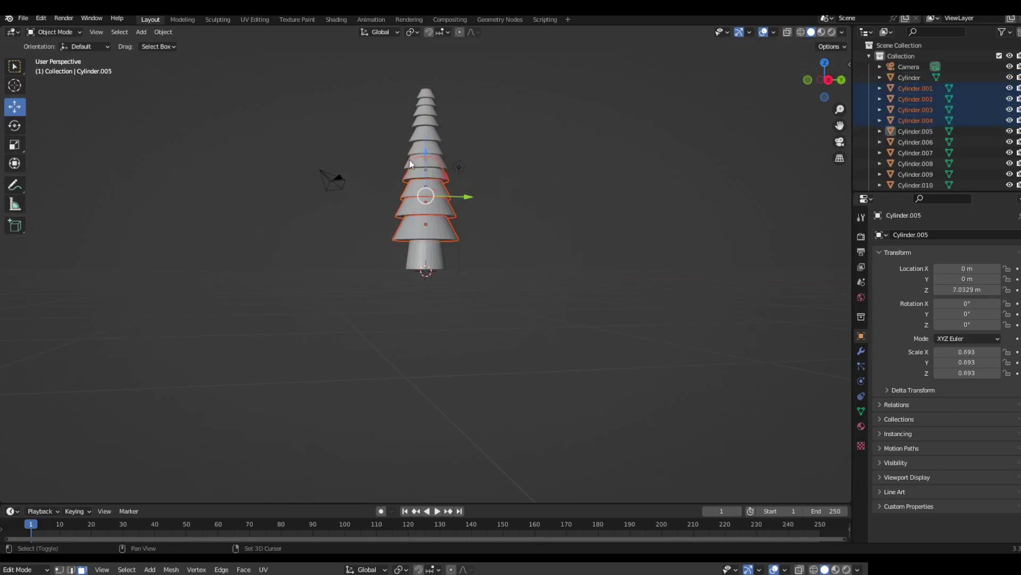
left_click(410, 159, "shift")
left_click(410, 159, "shift")
left_click(416, 153, "shift")
Add Cylinder.006 through Cylinder.011 to the selection and enter Edit Mode
left_click(417, 147, "shift")
left_click(418, 140, "shift")
left_click(419, 128, "shift")
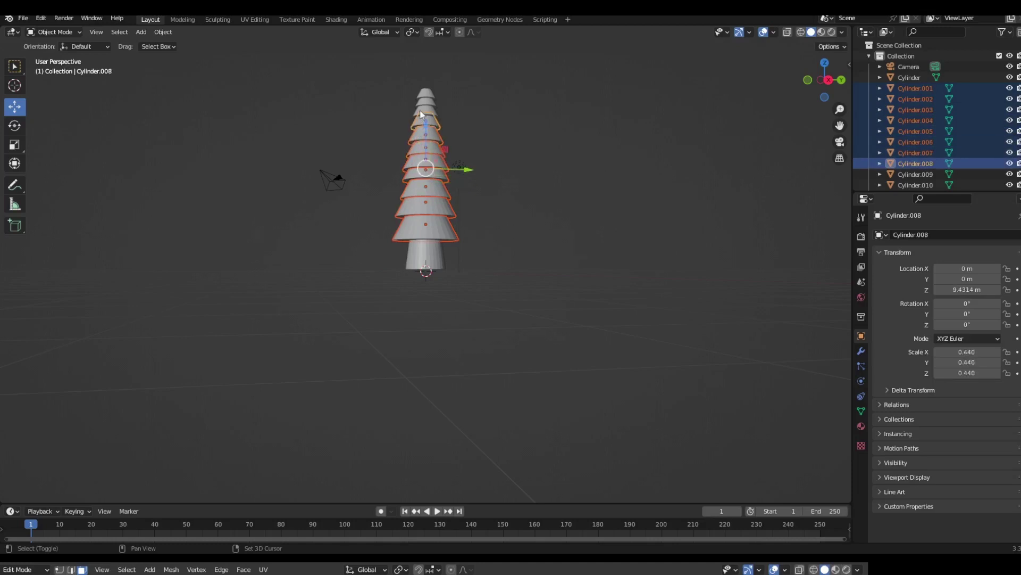
left_click(422, 118, "shift")
left_click(424, 105, "shift")
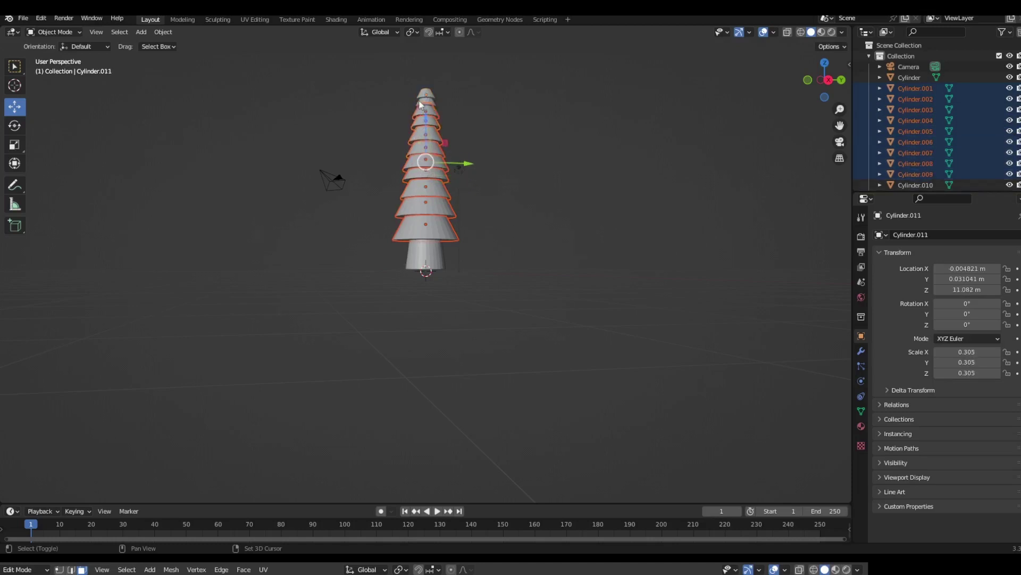
left_click(425, 98, "shift")
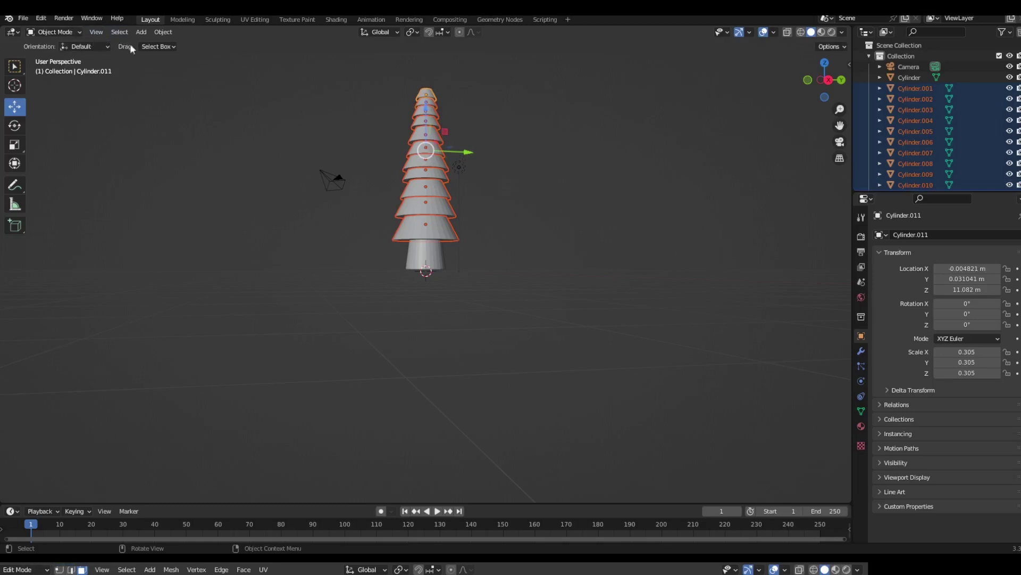
key("Tab")
middle_click_drag(460, 203, 472, 168)
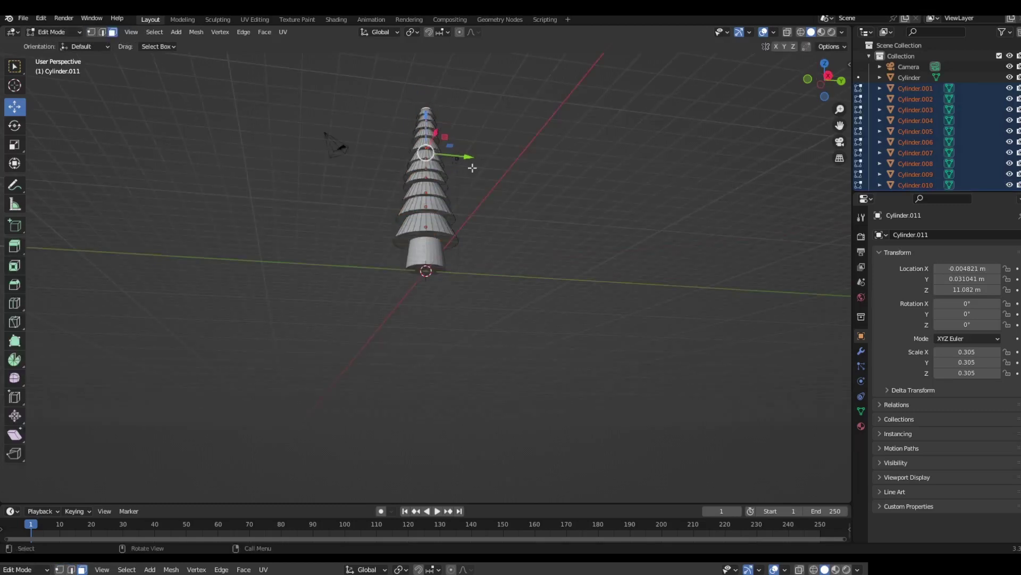
Select the tree's top point and the cap rings of the upper tiers
left_click(430, 116)
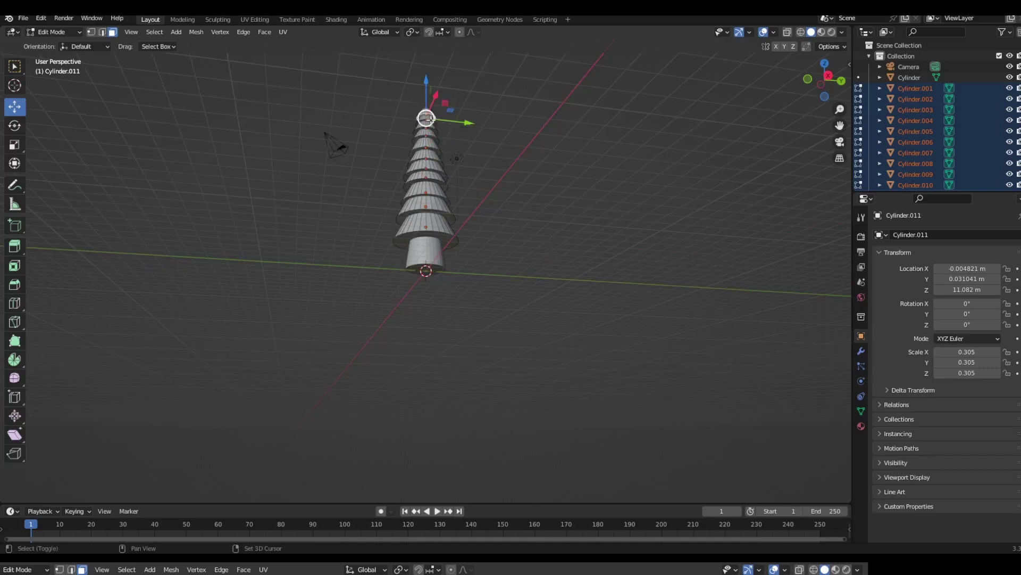
left_click(429, 133)
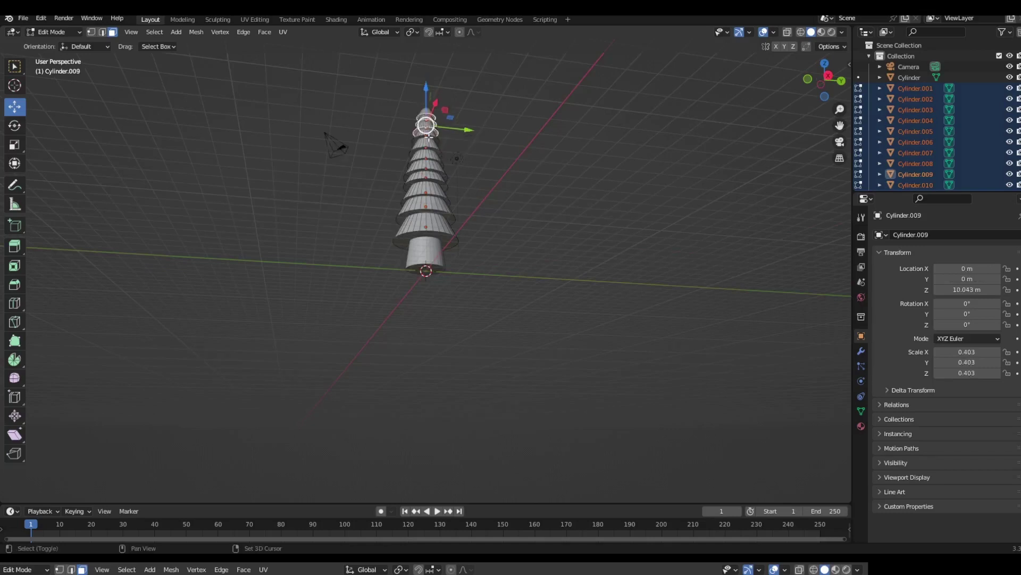
left_click(431, 146)
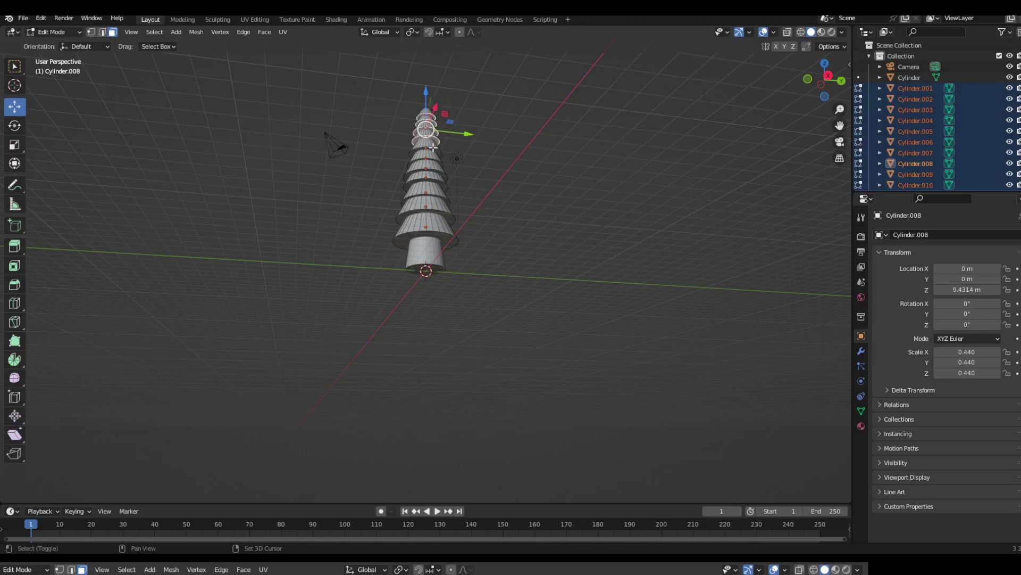
left_click(437, 150)
left_click(442, 161)
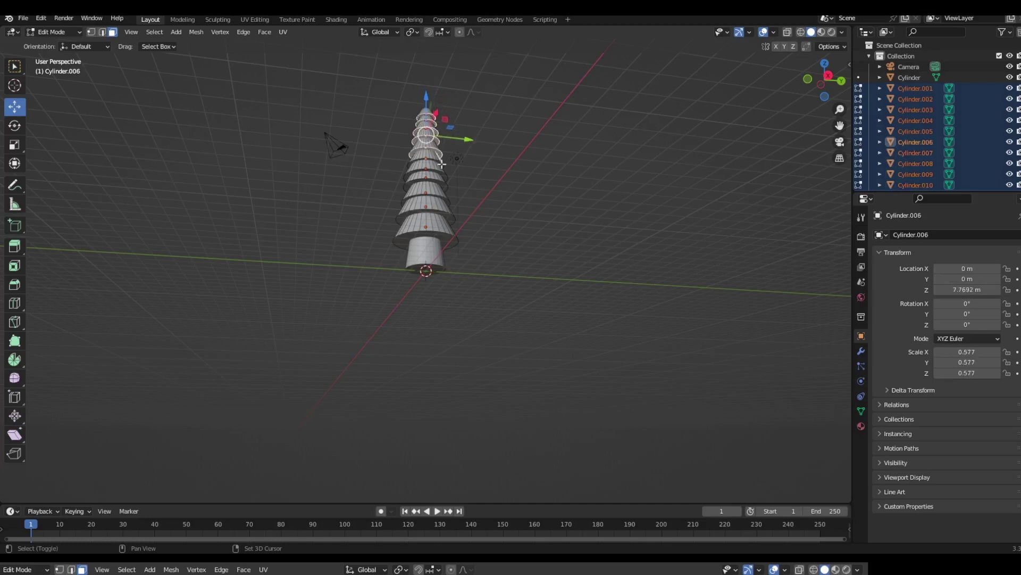
left_click(441, 161, "alt")
middle_click_drag(525, 132, 433, 145)
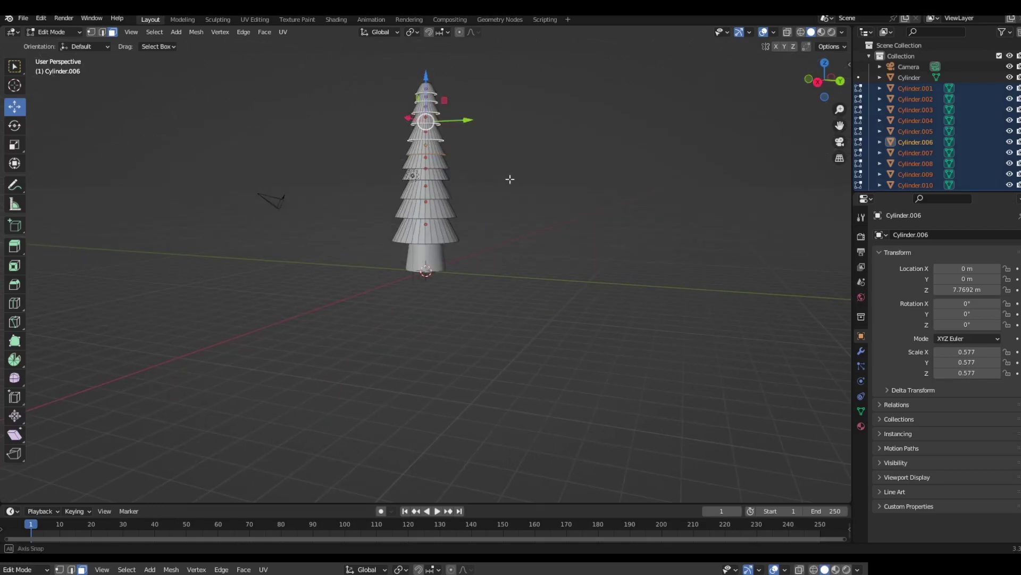
middle_click_drag(509, 175, 443, 175)
Add the remaining lower tiers' cap rings and delete all selected faces
left_click(444, 178, "alt+shift")
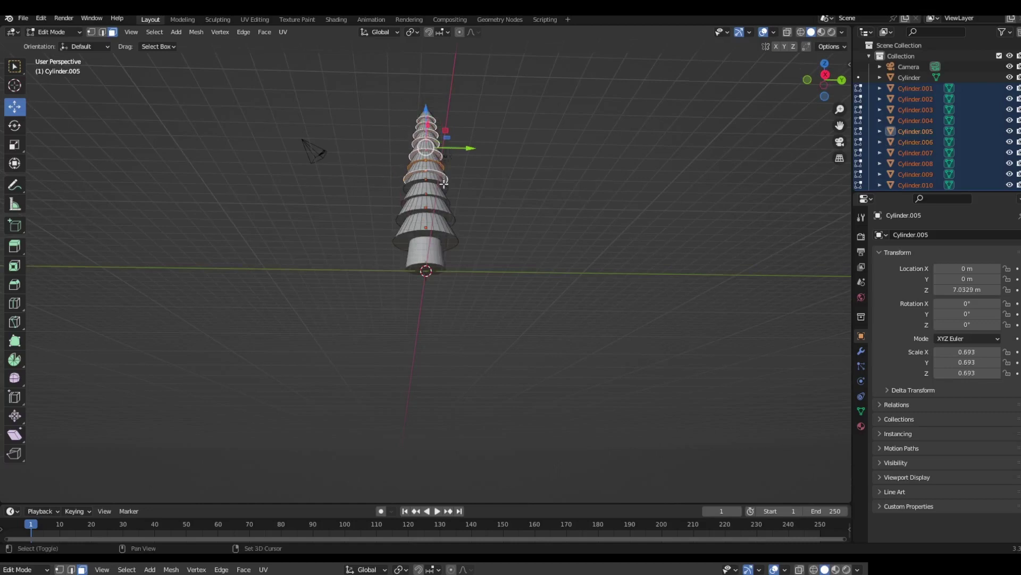
left_click(445, 187, "alt+shift")
left_click(450, 206, "alt+shift")
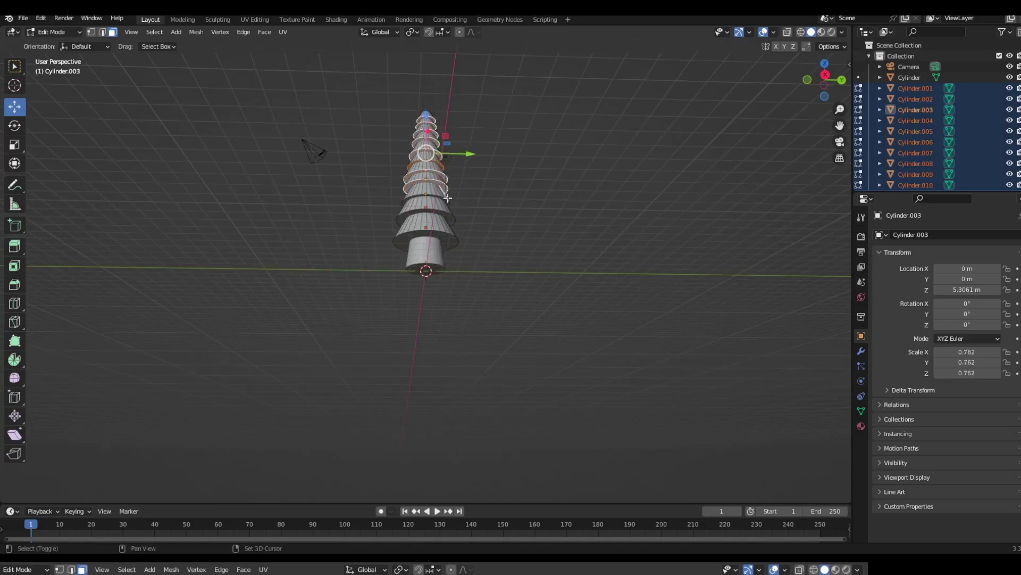
middle_click_drag(508, 167, 450, 209)
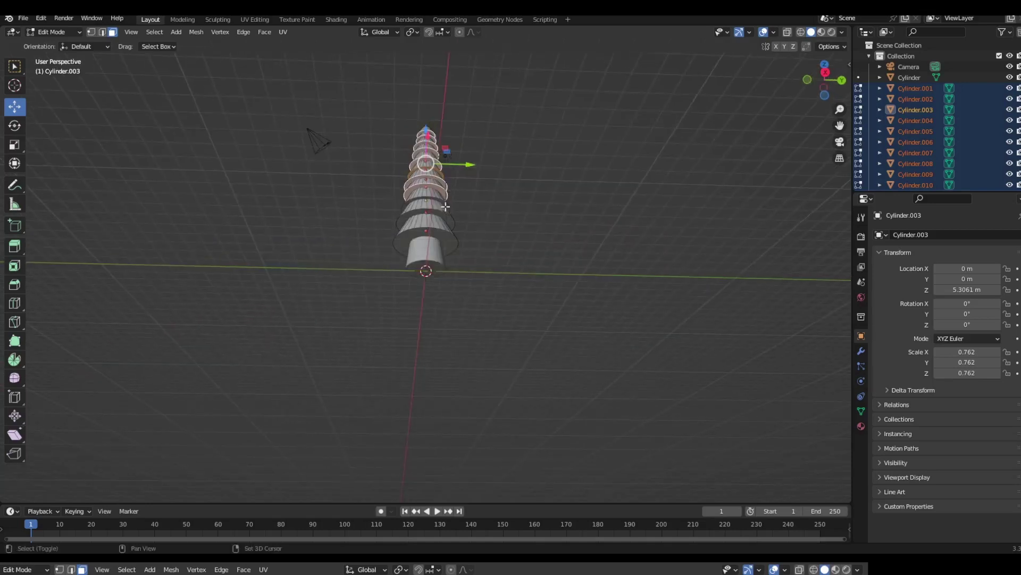
left_click(449, 217, "alt+shift")
left_click(452, 234, "alt+shift")
left_click(455, 247, "alt+shift")
key("x")
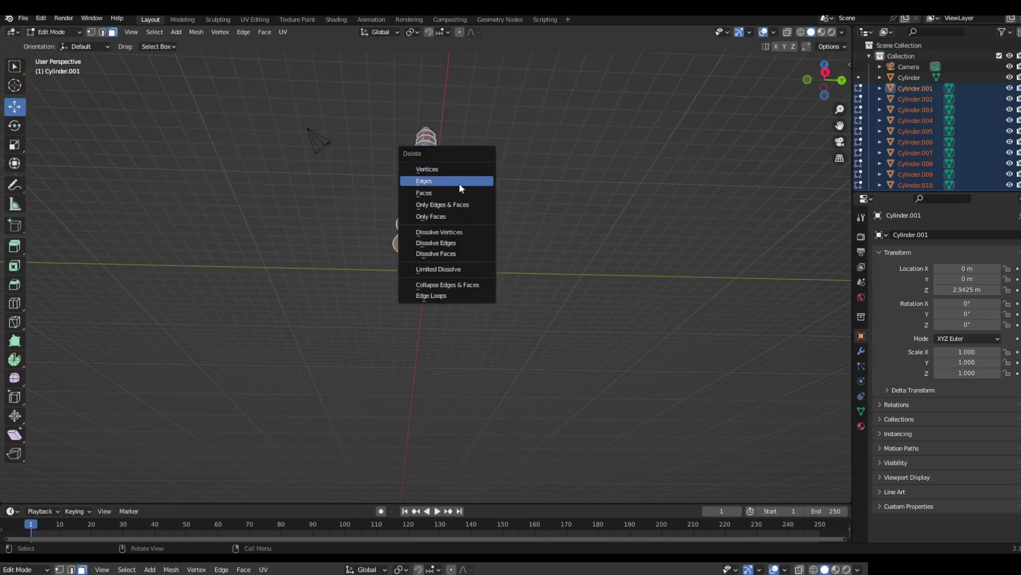
left_click(446, 200)
middle_click_drag(445, 201, 431, 192)
middle_click_drag(537, 168, 691, 258)
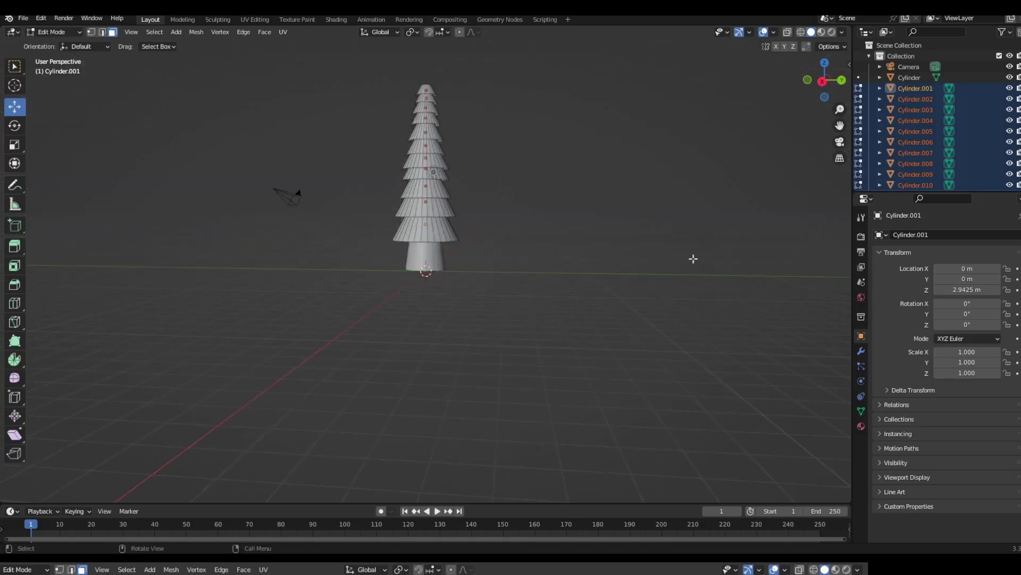
Add a Solidify modifier to Cylinder.001 and settle its thickness at 0.23 m
left_click(861, 381)
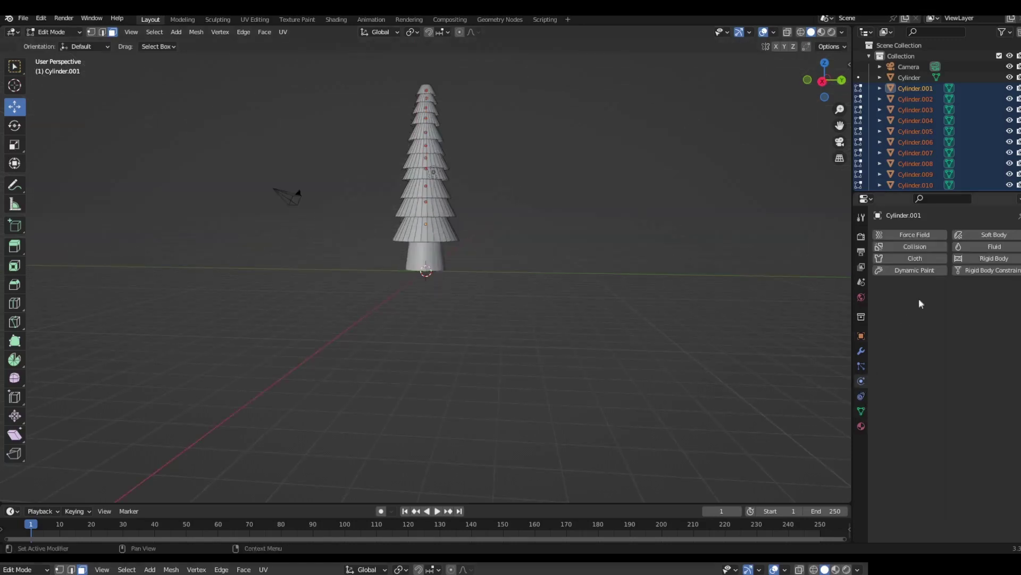
left_click(861, 351)
left_click(914, 235)
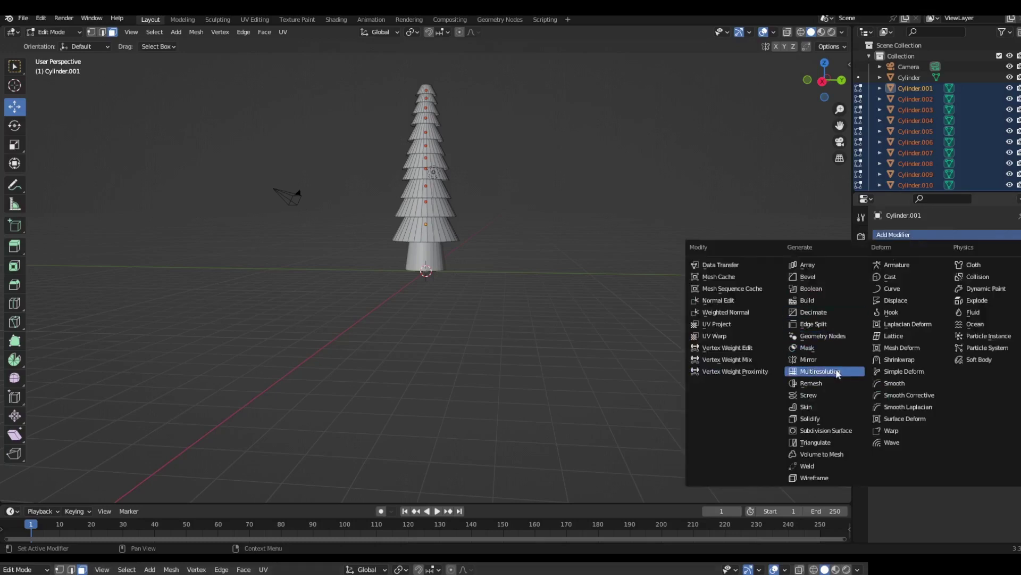
left_click(822, 419)
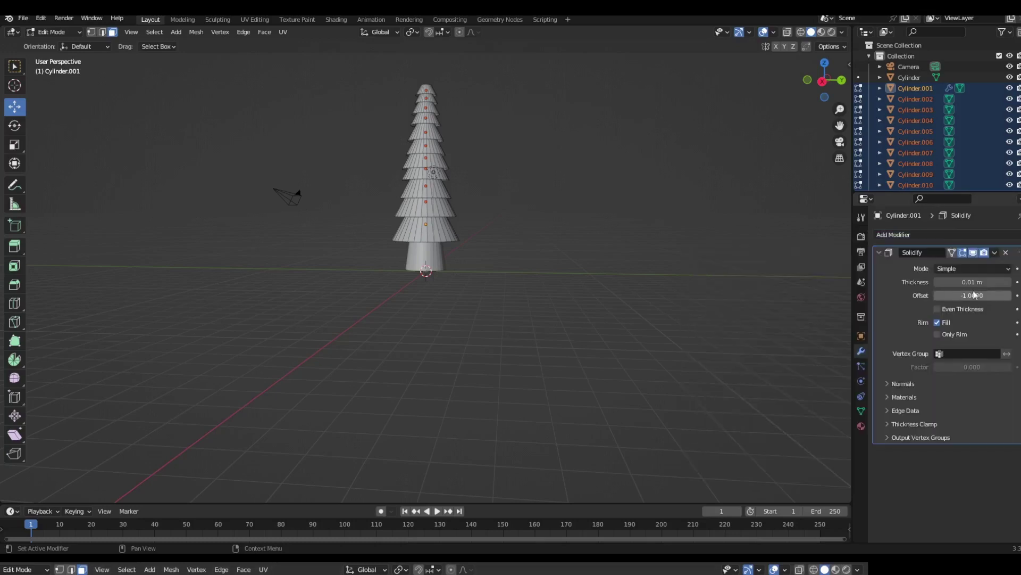
left_click_drag(973, 282, 1012, 282)
mouse_move(452, 276)
middle_mouse_down()
mouse_move(430, 176)
mouse_move(449, 269)
middle_mouse_up()
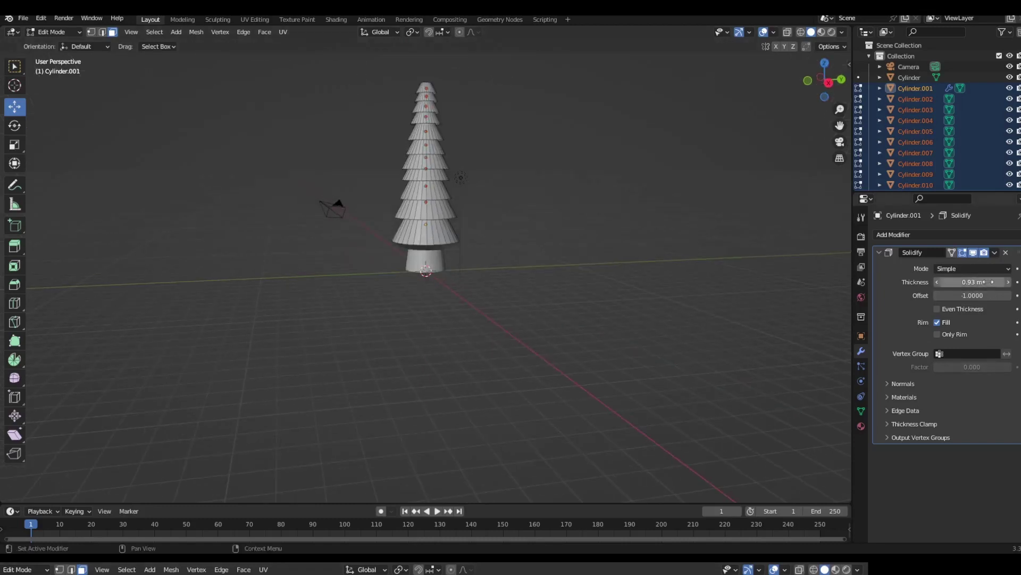
left_click_drag(979, 282, 899, 282)
middle_click_drag(554, 246, 547, 221)
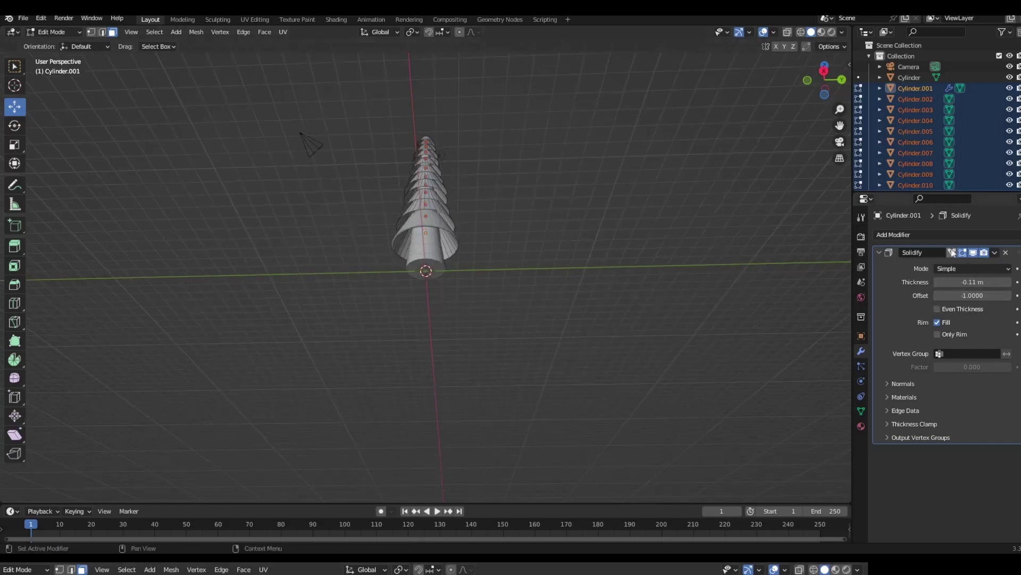
left_click_drag(973, 282, 993, 282)
Back in Object Mode, give Cylinder.002 a Solidify modifier about 0.26 m thick
key("Tab")
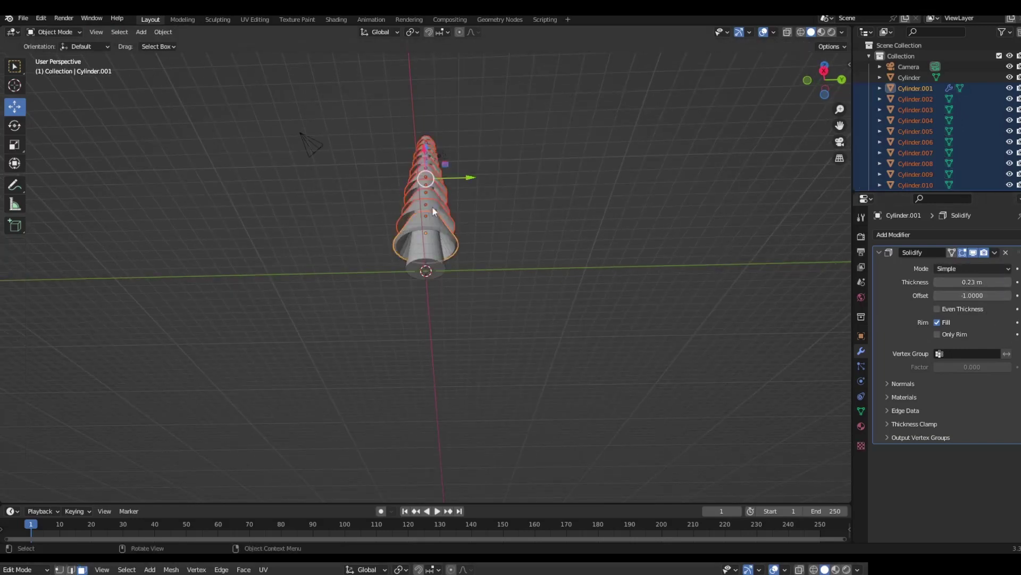
left_click(432, 211)
left_click(900, 235)
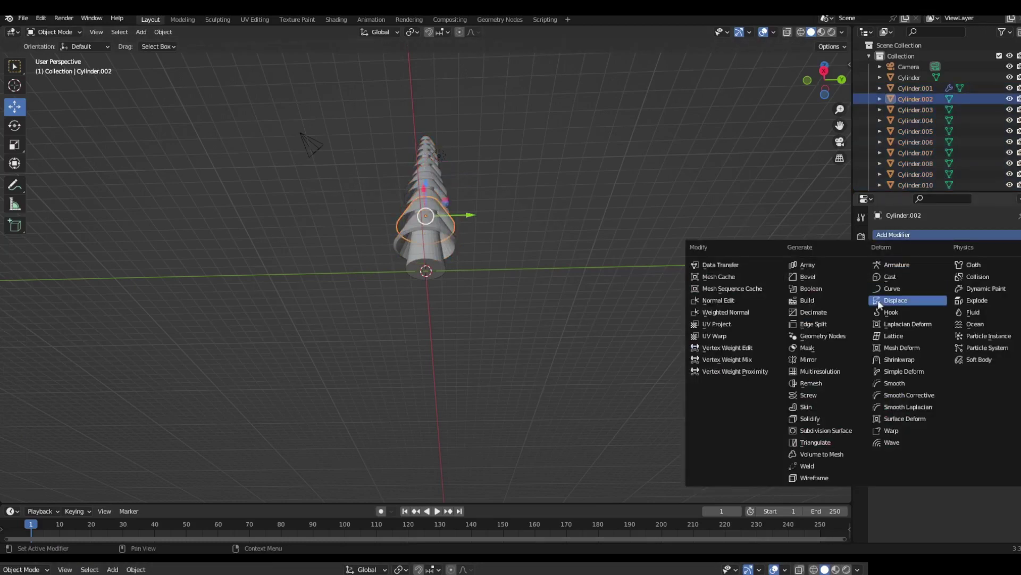
left_click(815, 420)
left_click_drag(973, 282, 989, 282)
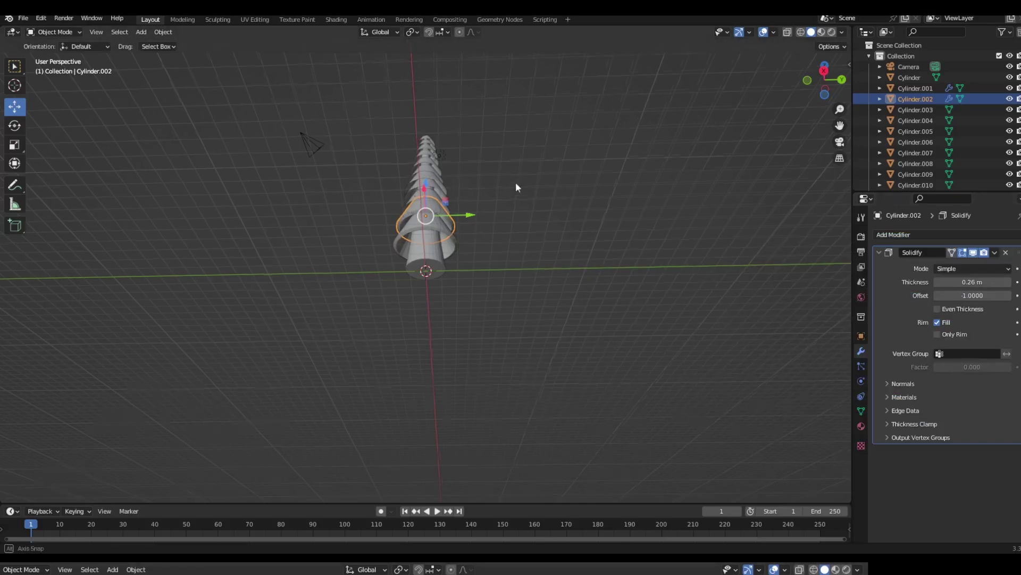
middle_click_drag(515, 182, 500, 160)
Add thickened Solidify modifiers to Cylinder.003 and Cylinder.004, the latter at 0.17 m
left_click(424, 199)
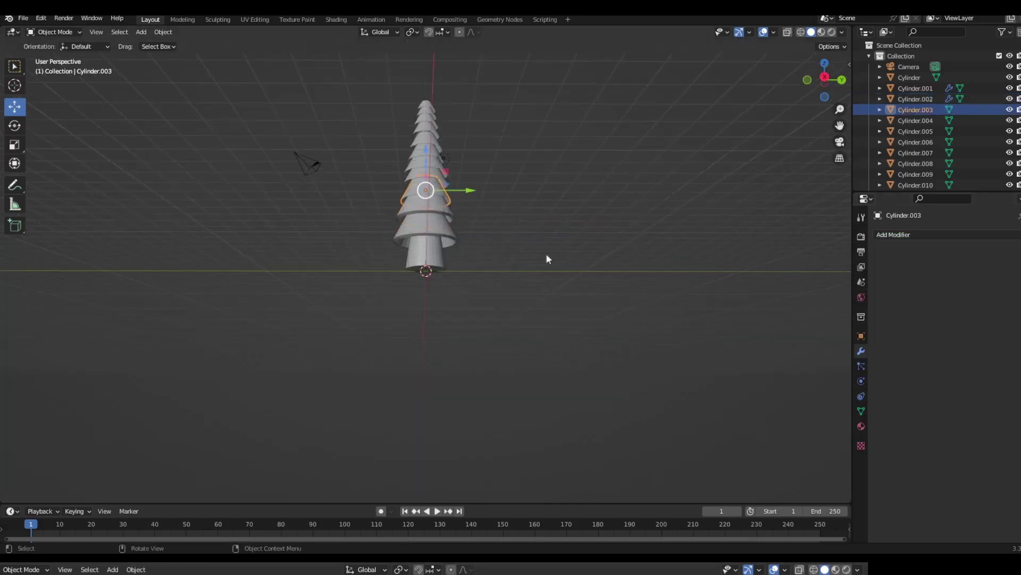
left_click(905, 235)
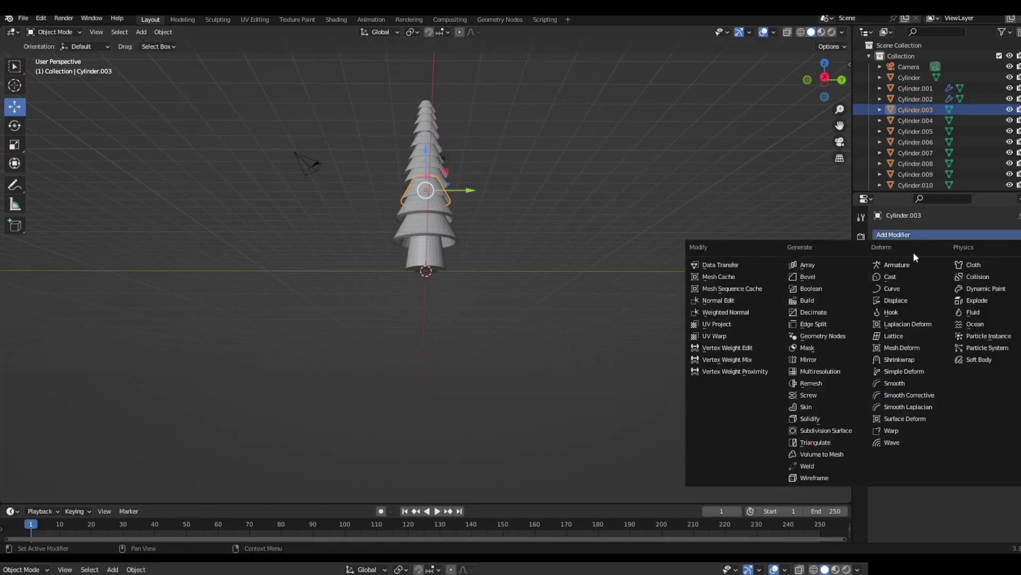
left_click(820, 419)
left_click_drag(973, 282, 985, 282)
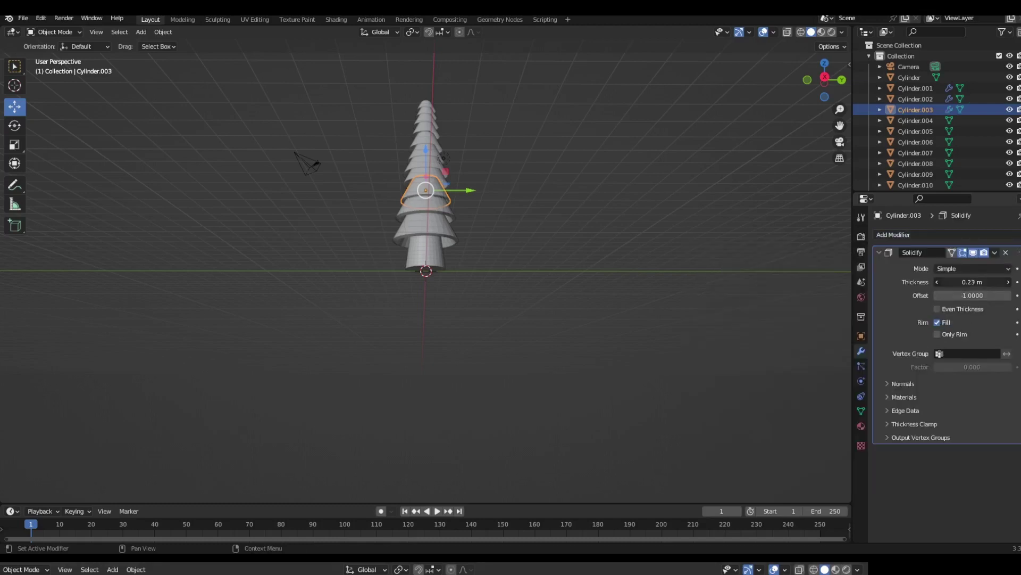
left_click(408, 178)
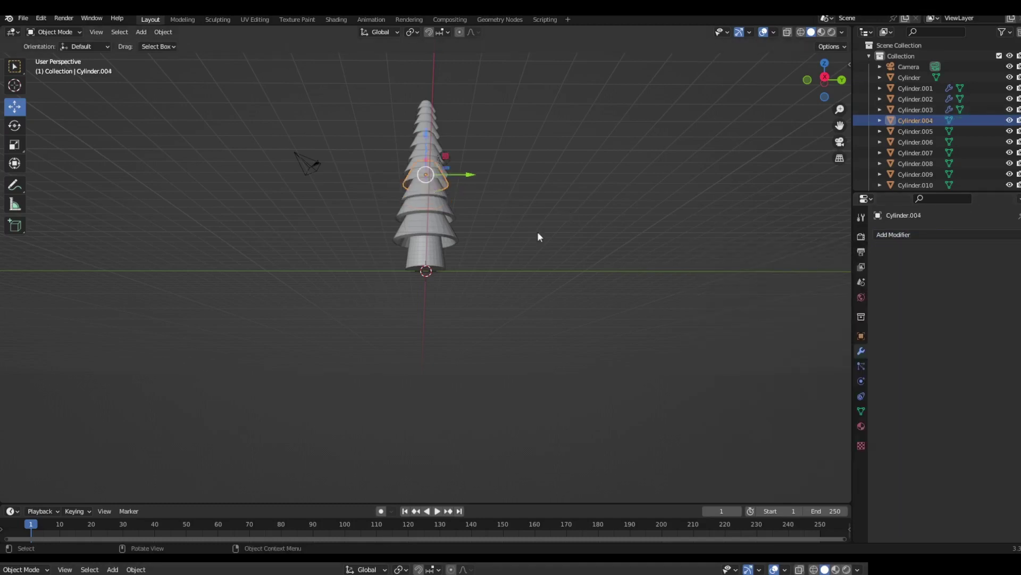
middle_click_drag(539, 237, 537, 207)
left_click(893, 235)
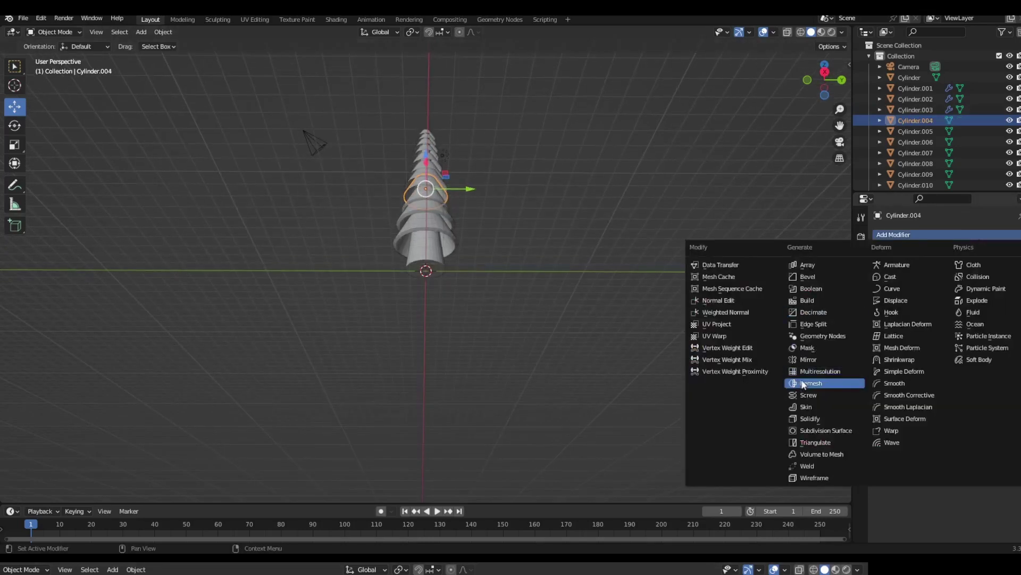
left_click(813, 419)
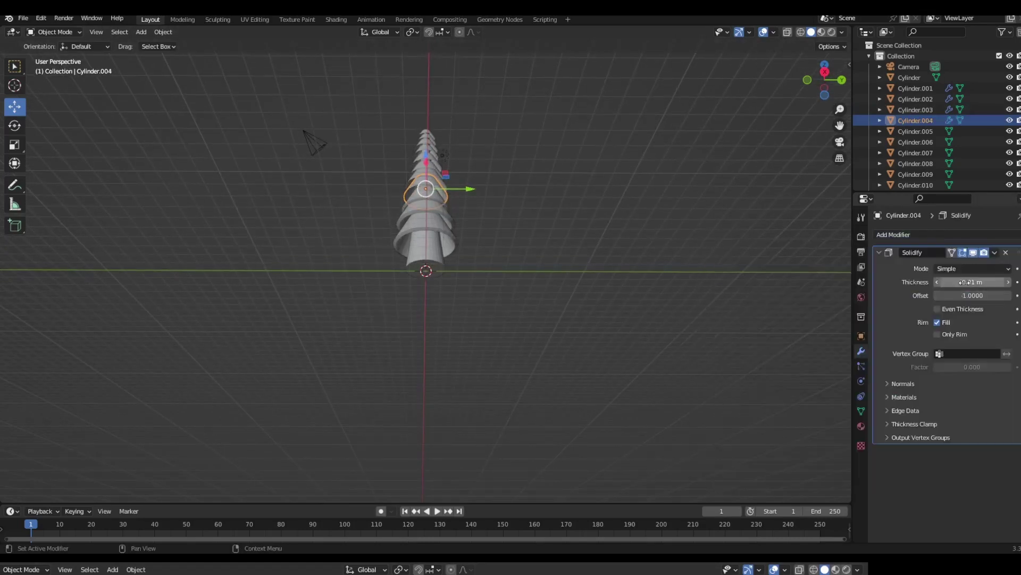
left_click_drag(972, 282, 981, 282)
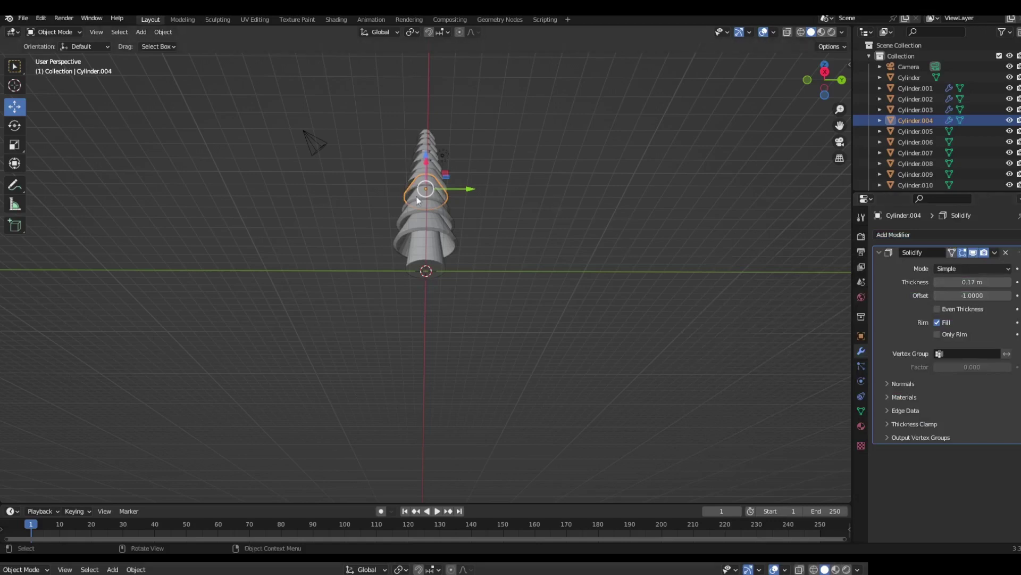
Add Solidify modifiers to Cylinder.005 (about 0.11 m) and Cylinder.006 (0.13 m)
left_click(414, 181)
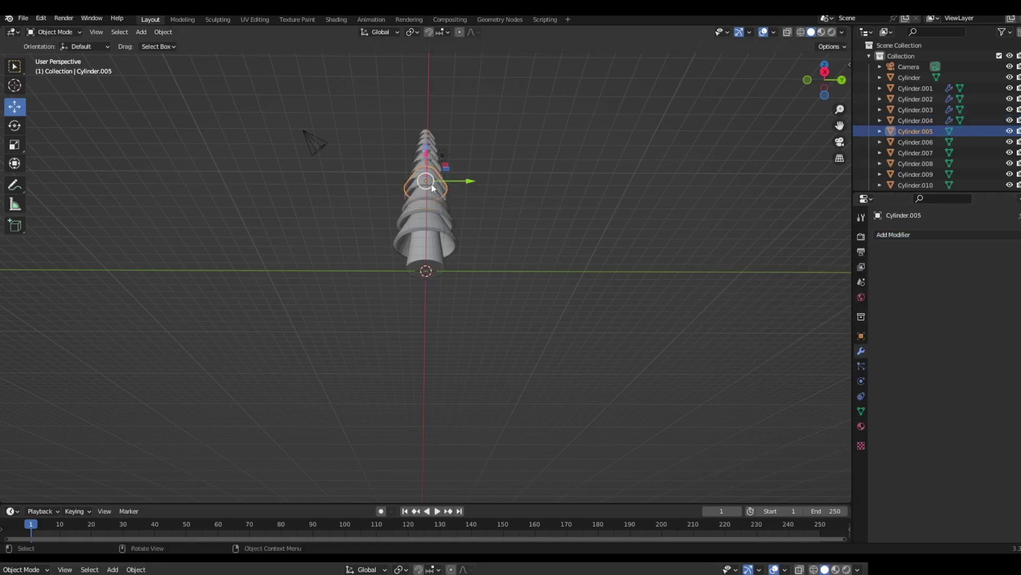
left_click(971, 234)
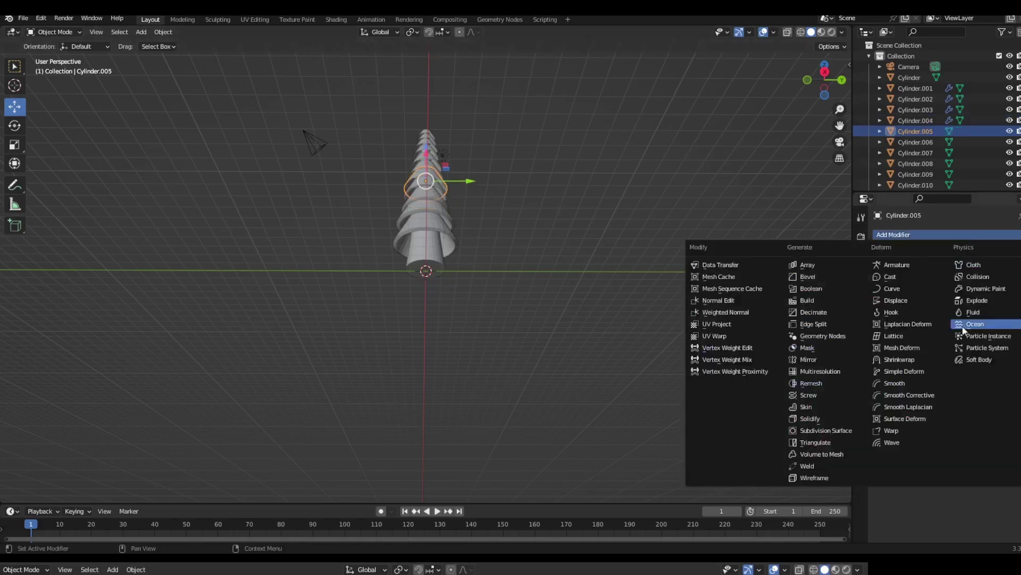
left_click(825, 419)
left_click_drag(972, 282, 984, 282)
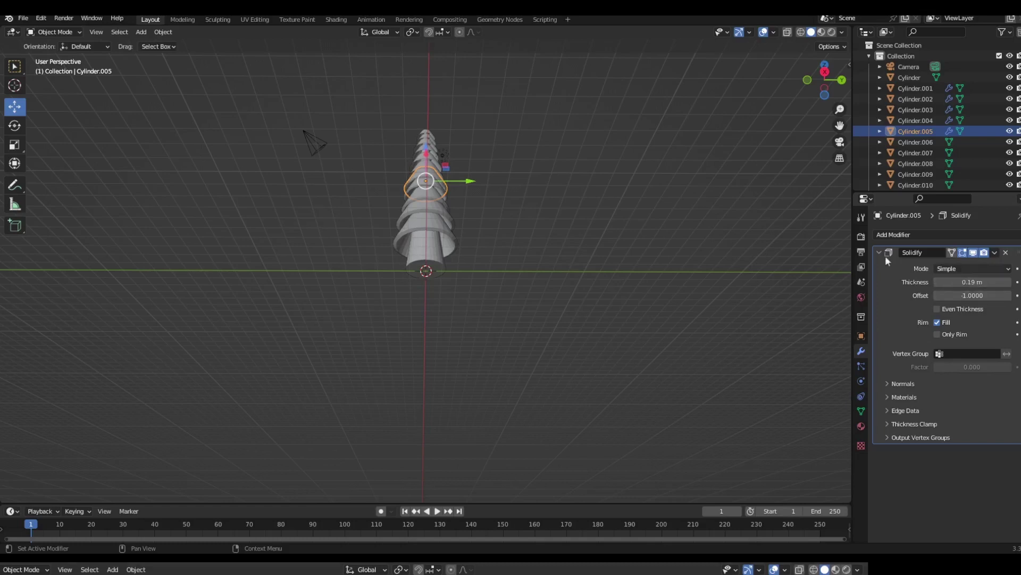
left_click(417, 173)
middle_click_drag(484, 156, 513, 194)
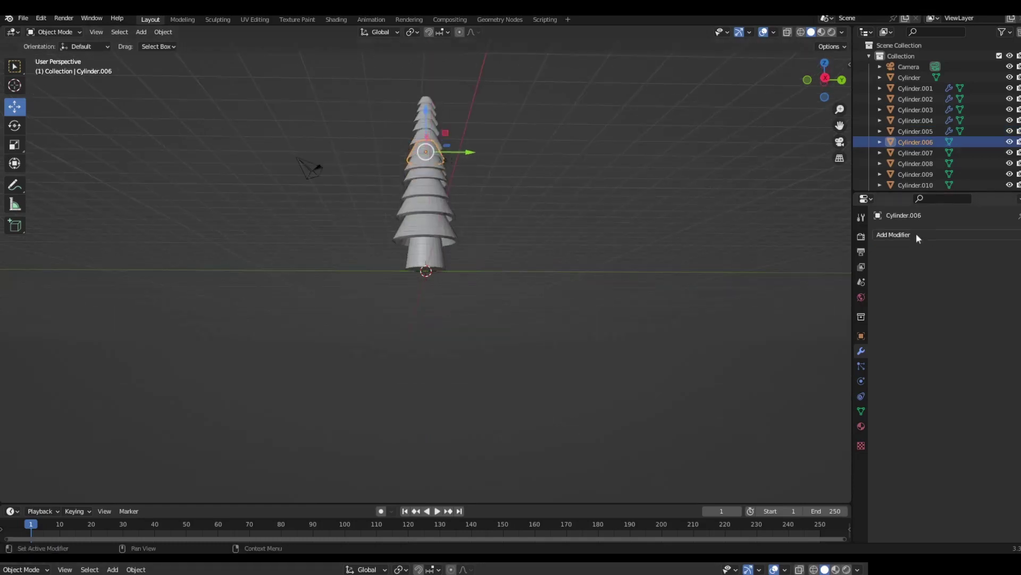
left_click(894, 234)
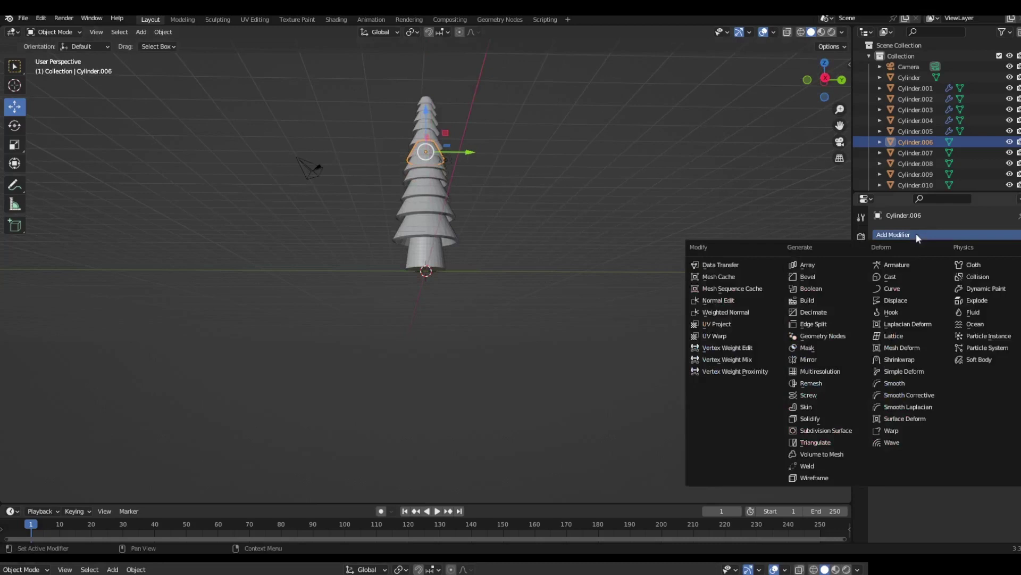
left_click(810, 418)
left_click_drag(974, 282, 992, 282)
Add a Solidify modifier to Cylinder.007 with a shell about 0.11 m thick
left_click(423, 136)
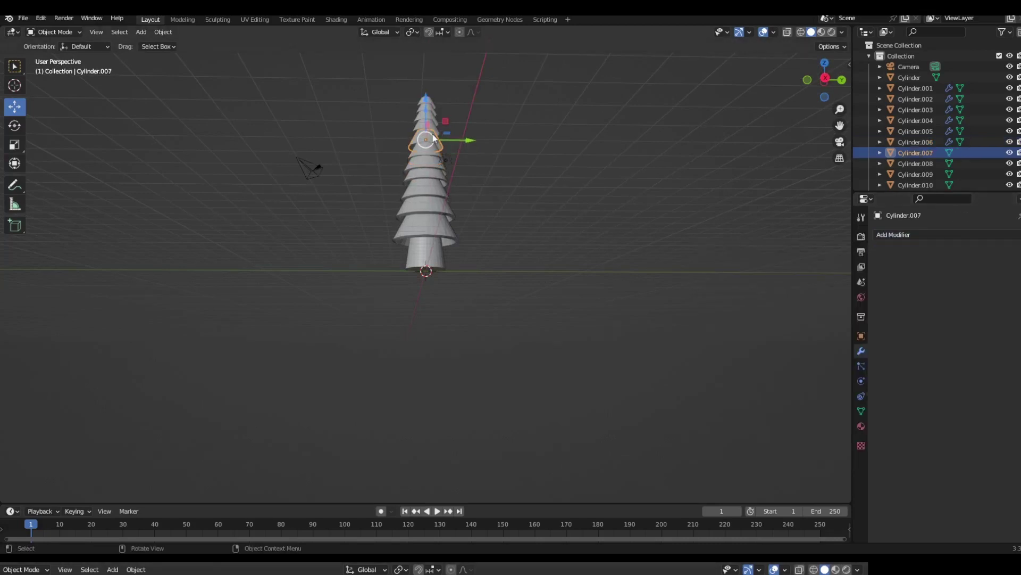
left_click(905, 235)
left_click(809, 419)
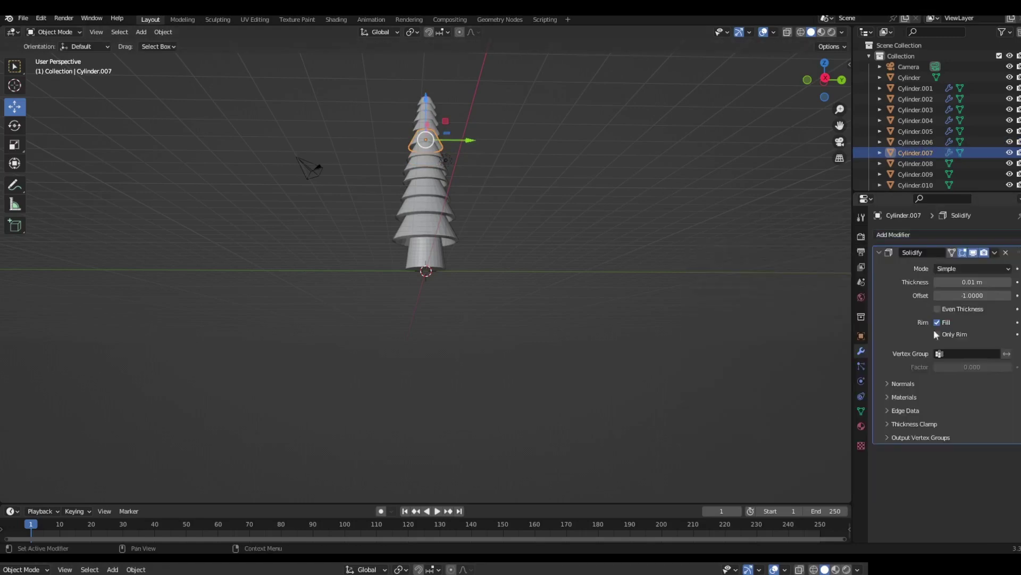
mouse_move(972, 282)
left_mouse_down()
mouse_move(984, 282)
mouse_move(968, 282)
left_mouse_up()
Add Solidify modifiers to Cylinder.008 and Cylinder.009, adjusting each shell's thickness
left_click(421, 127)
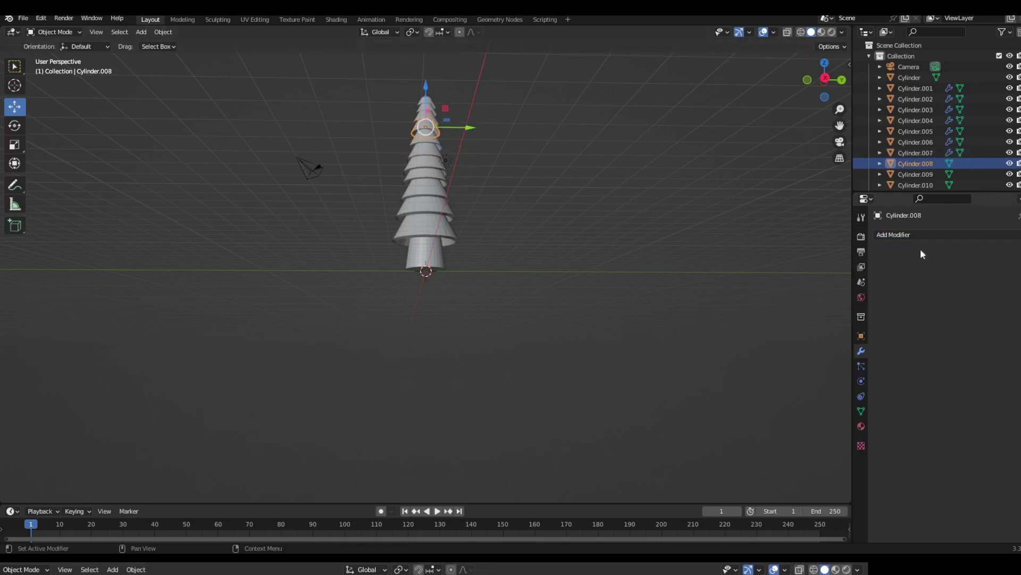
left_click(960, 235)
left_click(810, 418)
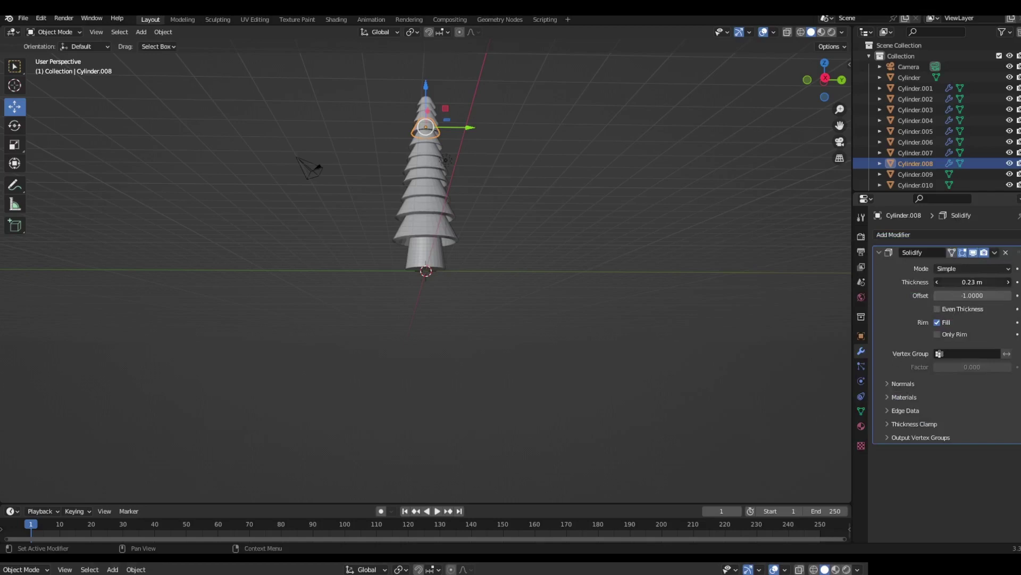
left_click_drag(973, 282, 958, 282)
left_click(416, 121)
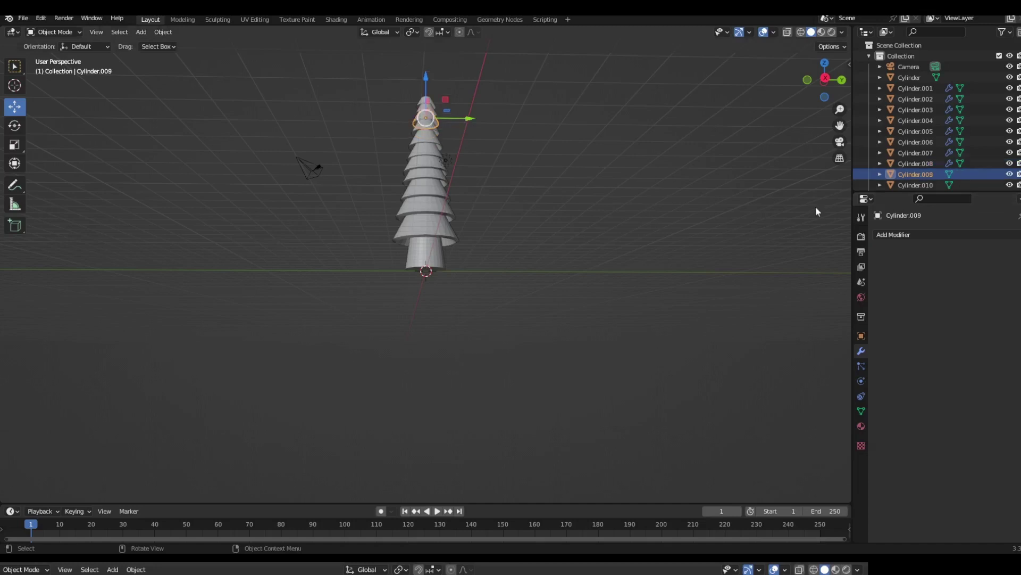
left_click(901, 235)
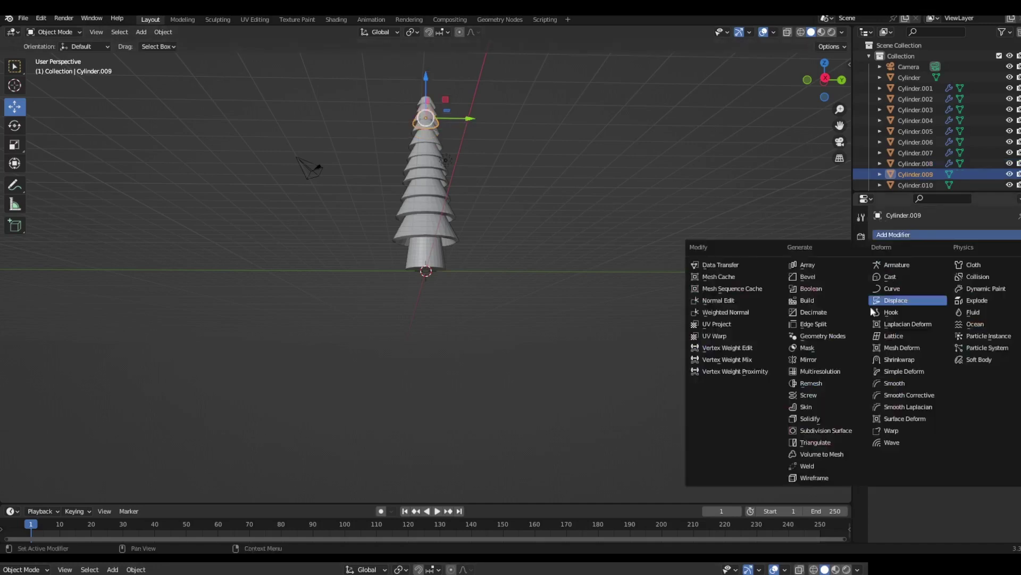
left_click(809, 418)
left_click_drag(973, 282, 995, 282)
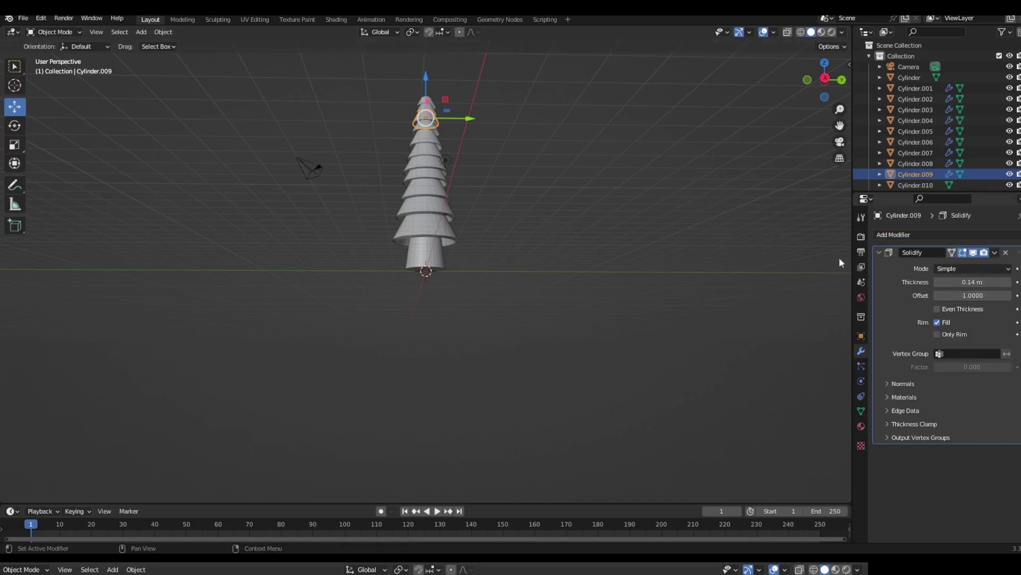
middle_click_drag(541, 158, 397, 88)
Add Solidify to Cylinder.010 (0.13 m) and top cone Cylinder.011 (0.11 m), then deselect
left_click(422, 101)
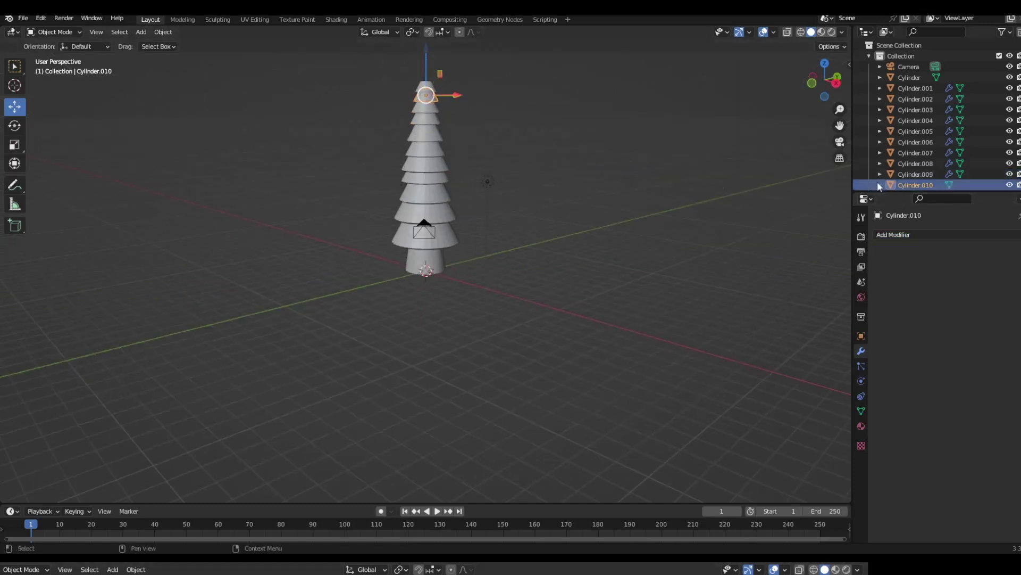
left_click(894, 235)
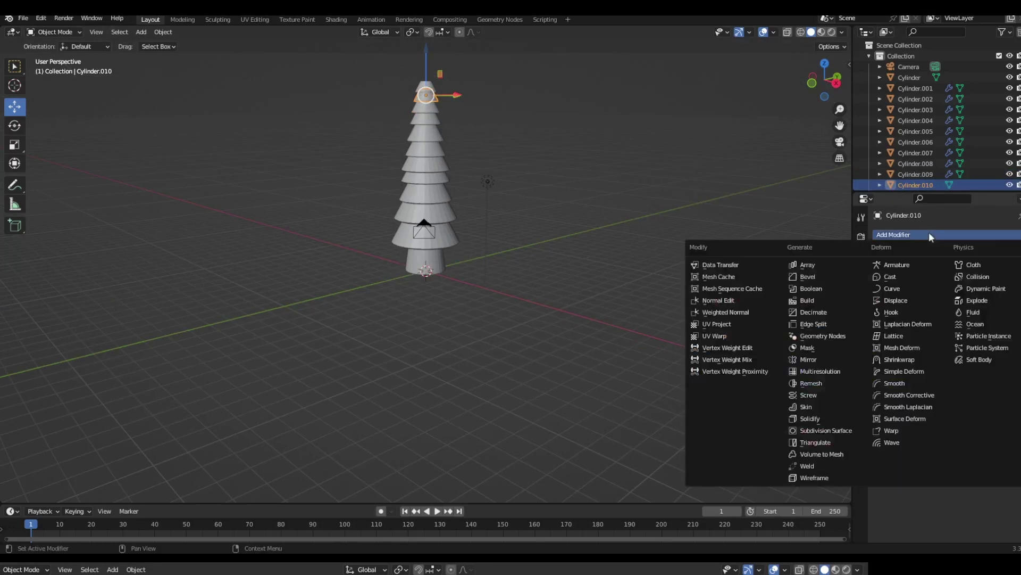
left_click(810, 418)
mouse_move(978, 282)
left_mouse_down()
mouse_move(1000, 282)
mouse_move(979, 282)
left_mouse_up()
left_click(419, 86)
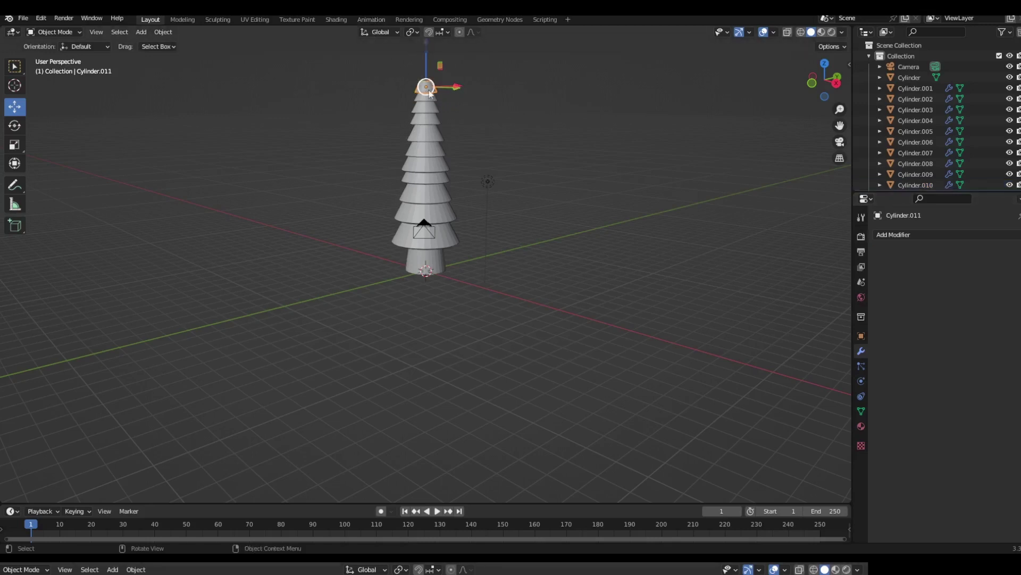
left_click(899, 235)
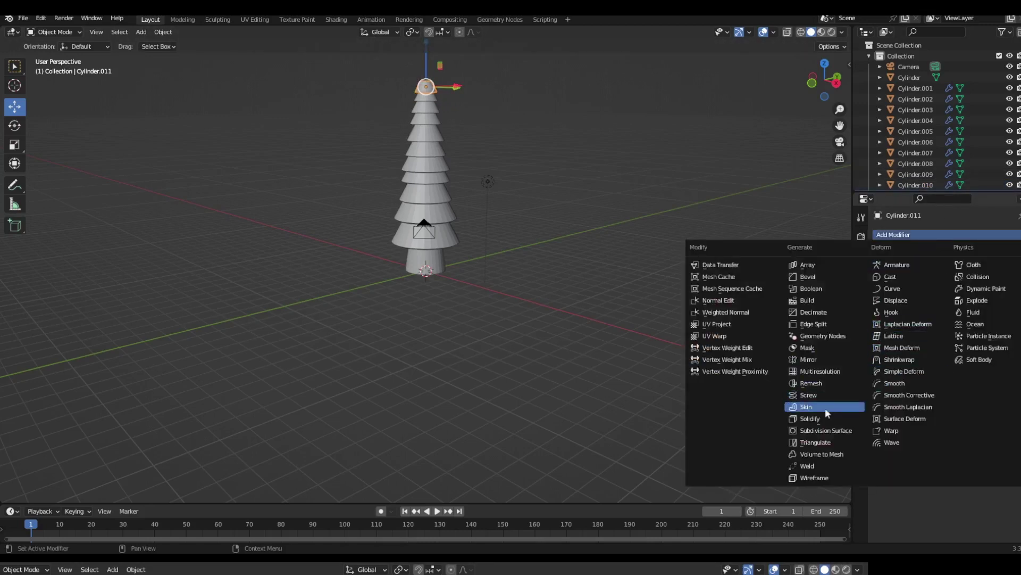
left_click(810, 419)
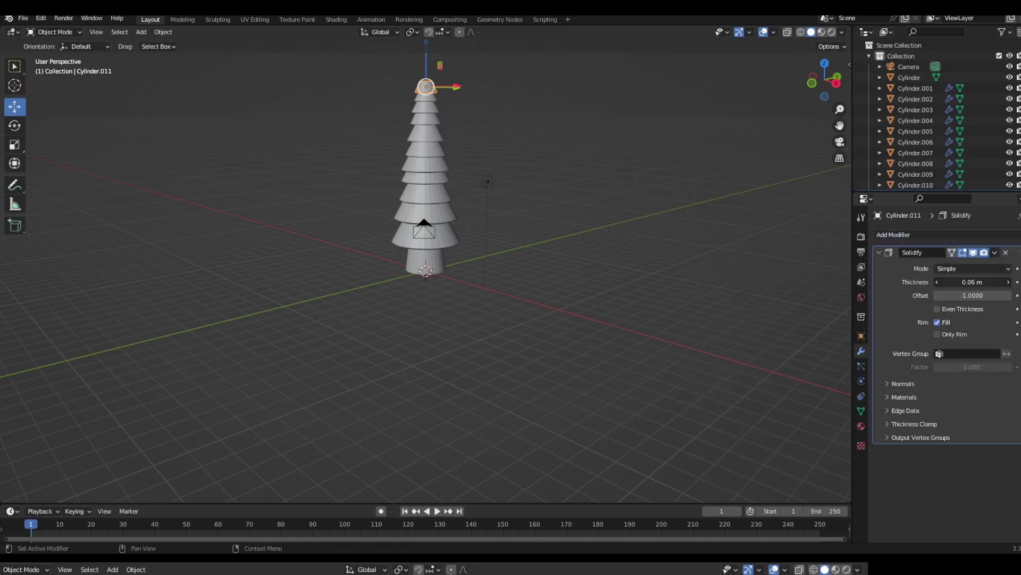
left_click(271, 129)
left_click(22, 18)
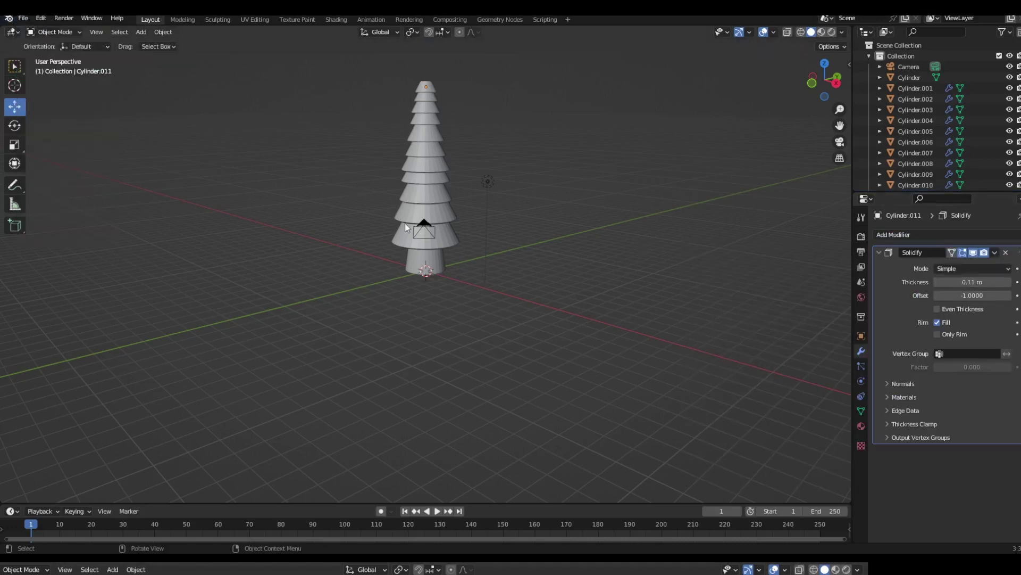
In the UV Editing workspace, create a new image named 'christmas tree'
left_click(260, 19)
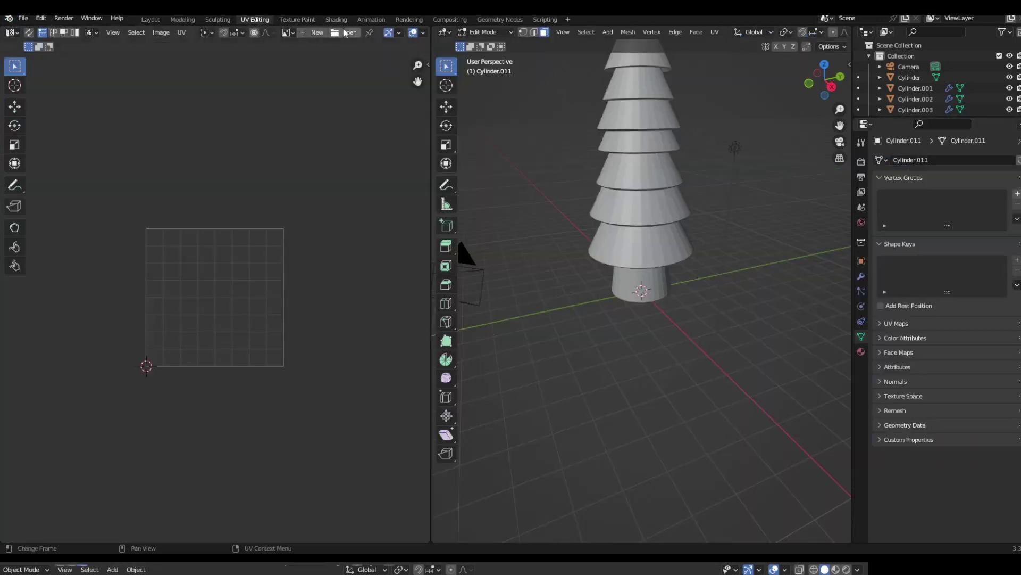
left_click(319, 34)
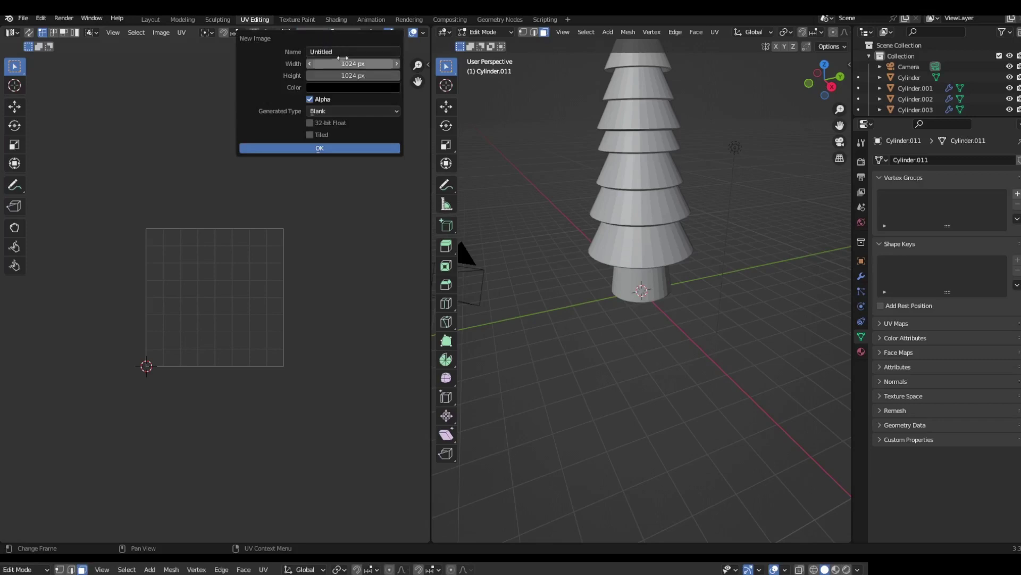
left_click(324, 53)
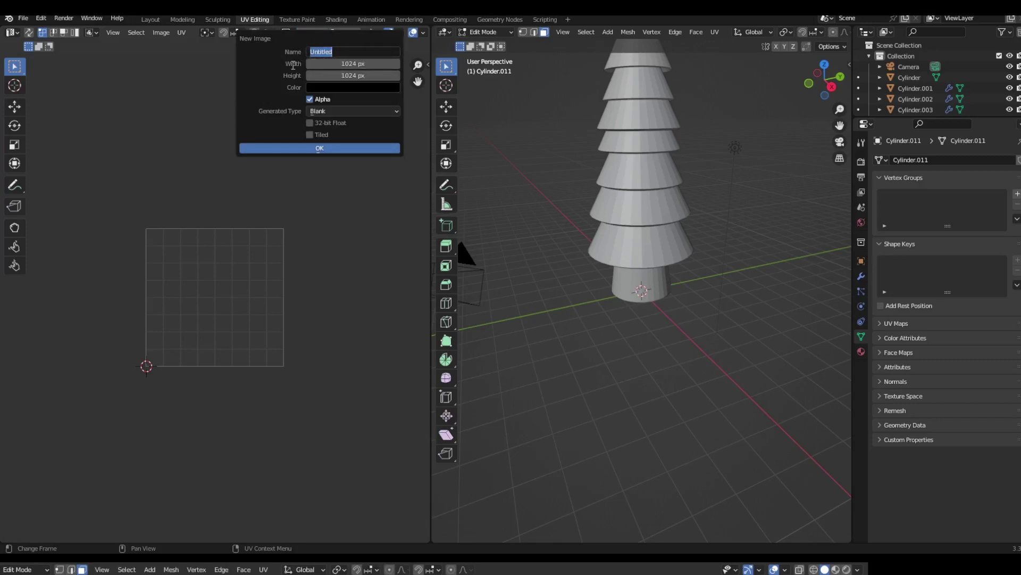
type("christmas tree")
left_click(319, 148)
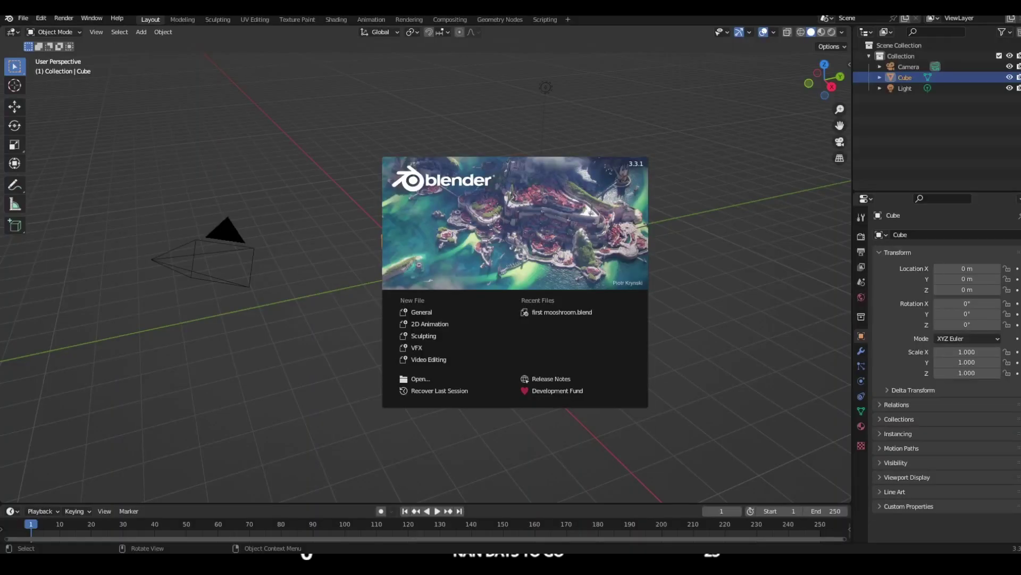
Close the splash screen and use File > Recover > Last Session to restore the cylinder scene
left_click(450, 303)
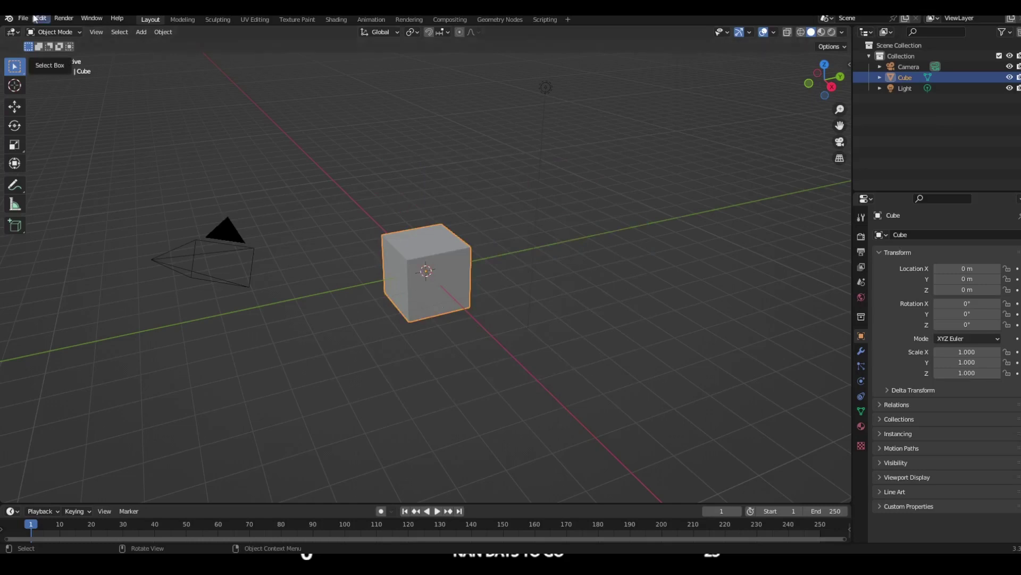
left_click(24, 18)
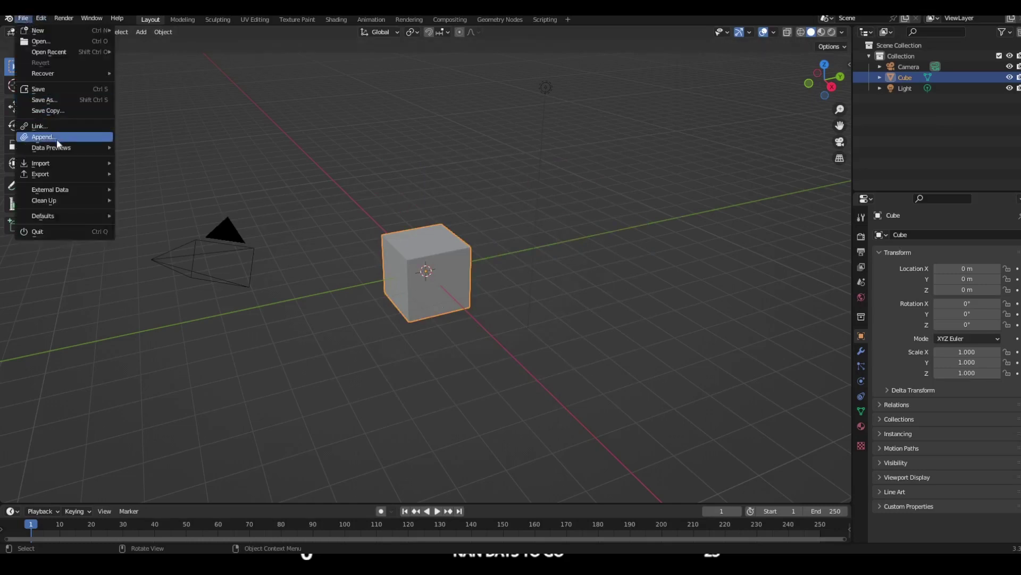
mouse_move(62, 73)
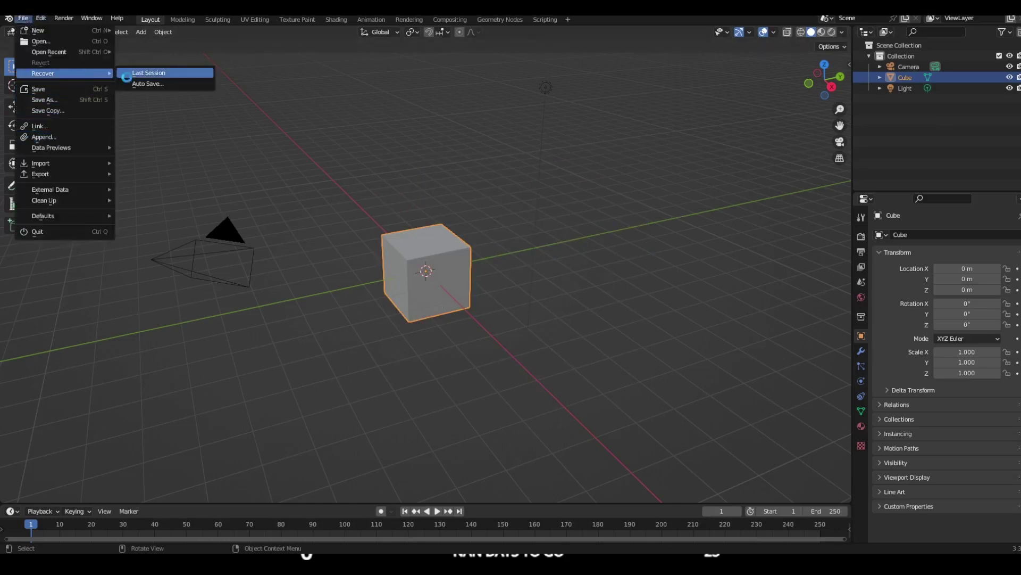
left_click(132, 74)
scroll(269, 132, "down", 4)
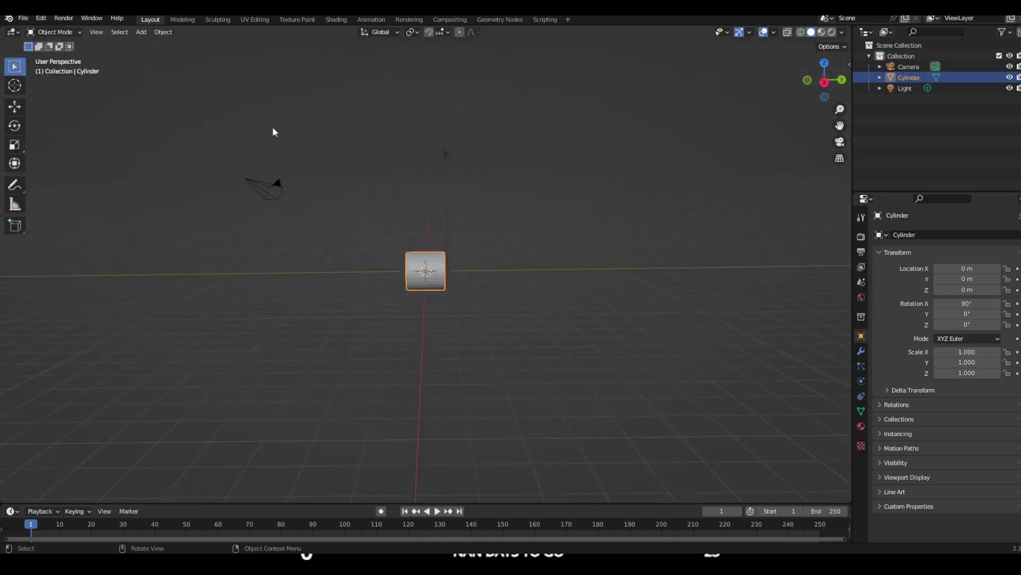
scroll(276, 132, "up", 3)
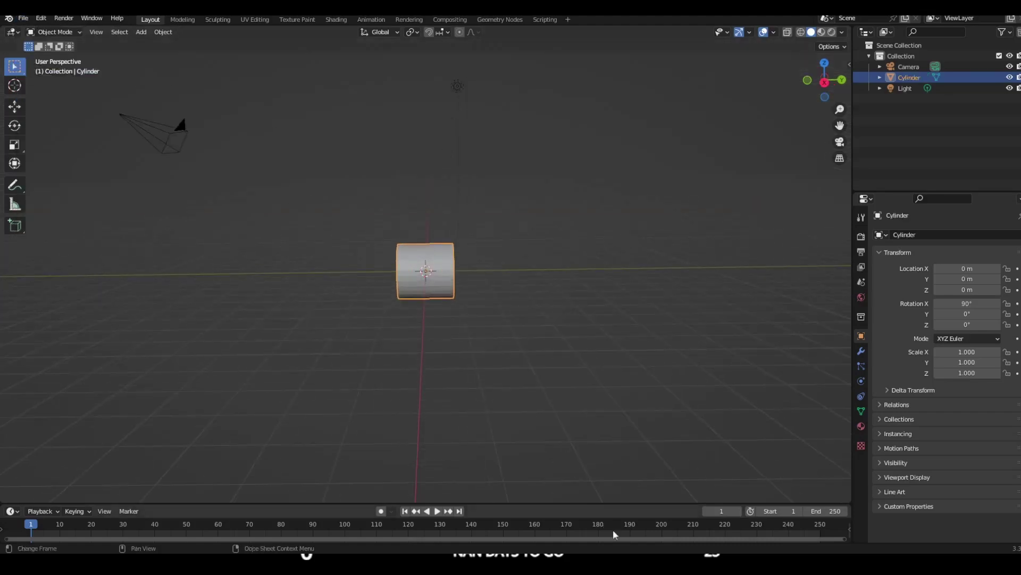